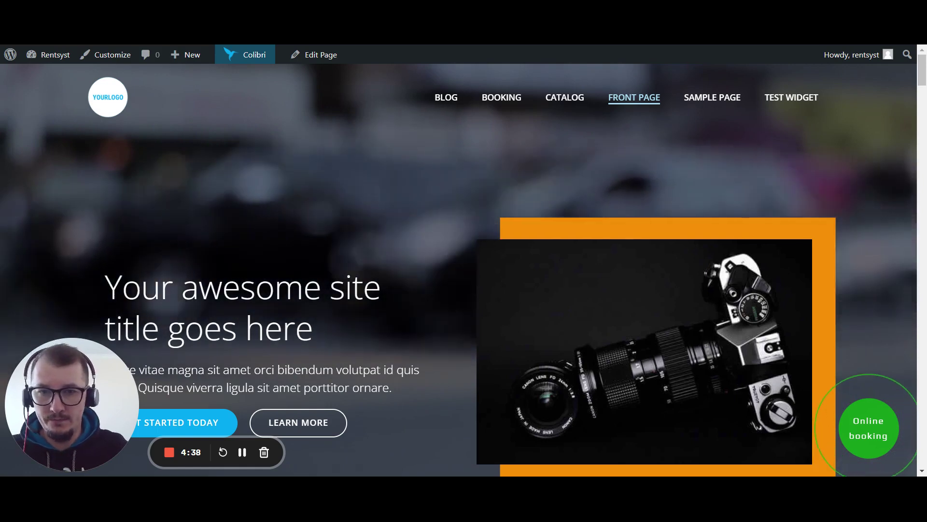
Step: Go to the Booking page and scroll down to the pickup location and rental date search form
click(503, 97)
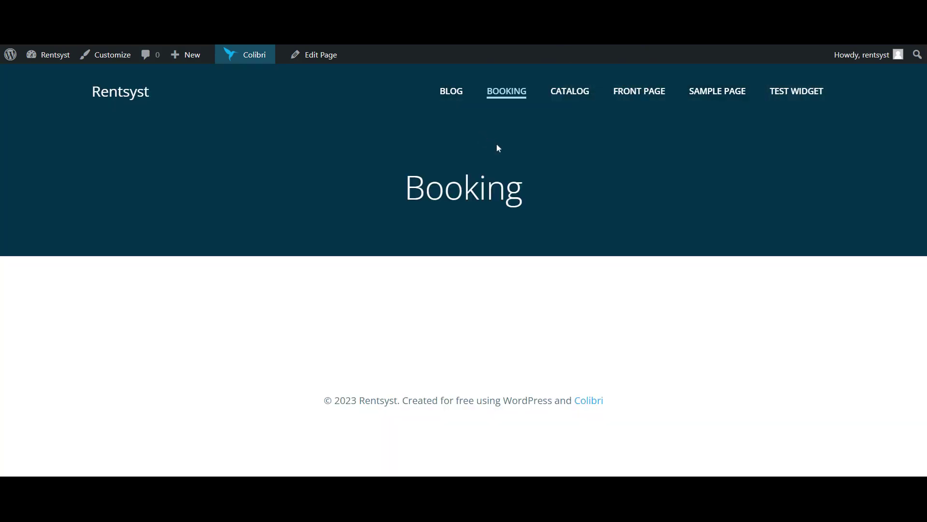
scroll(922, 160, down, 1)
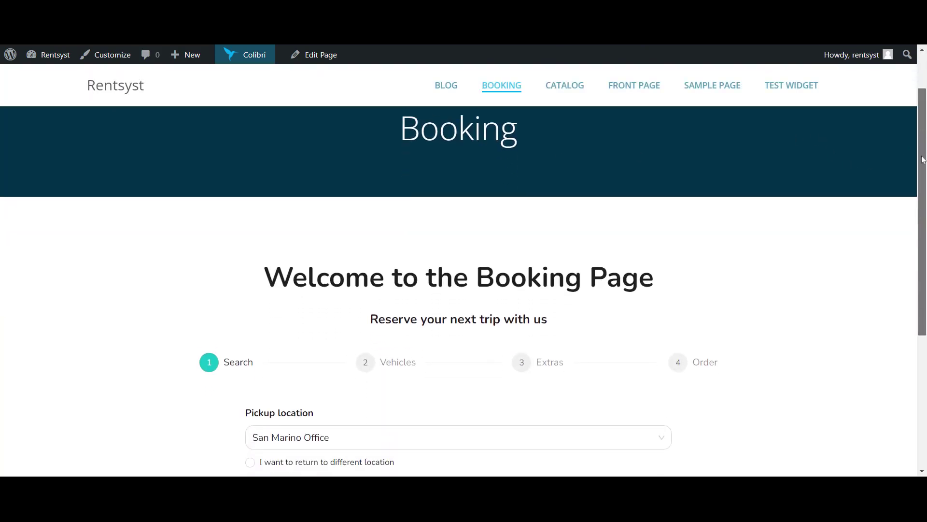
drag(922, 159, 923, 222)
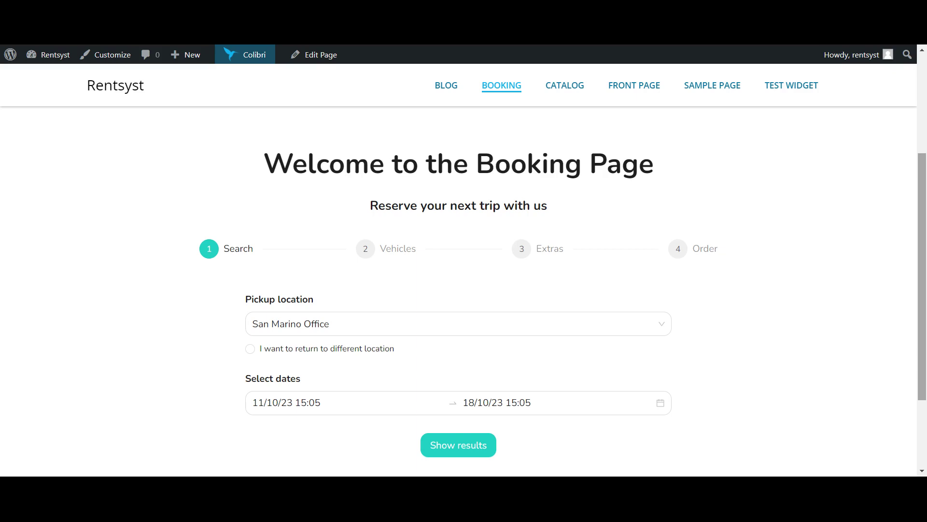
drag(922, 225, 887, 229)
mouse_move(255, 164)
mouse_down()
mouse_move(425, 154)
mouse_move(727, 159)
mouse_up()
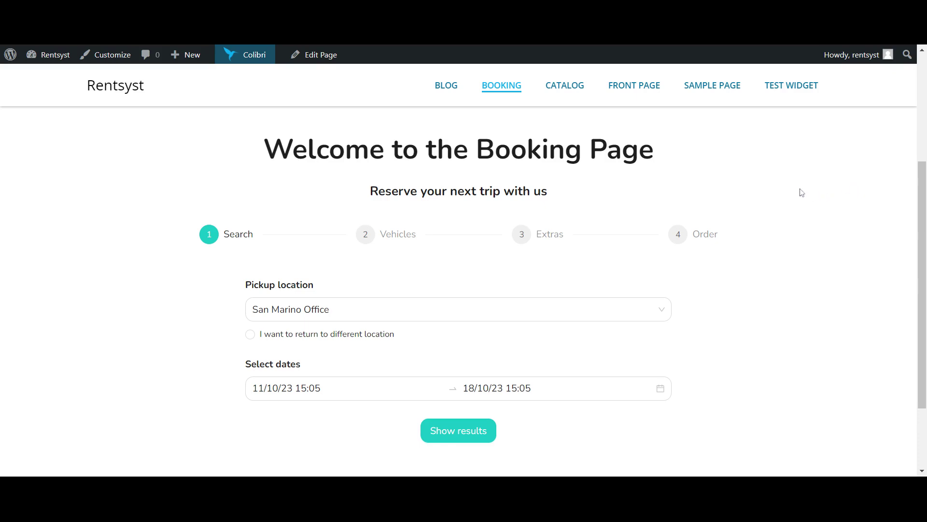
scroll(286, 272, down, 1)
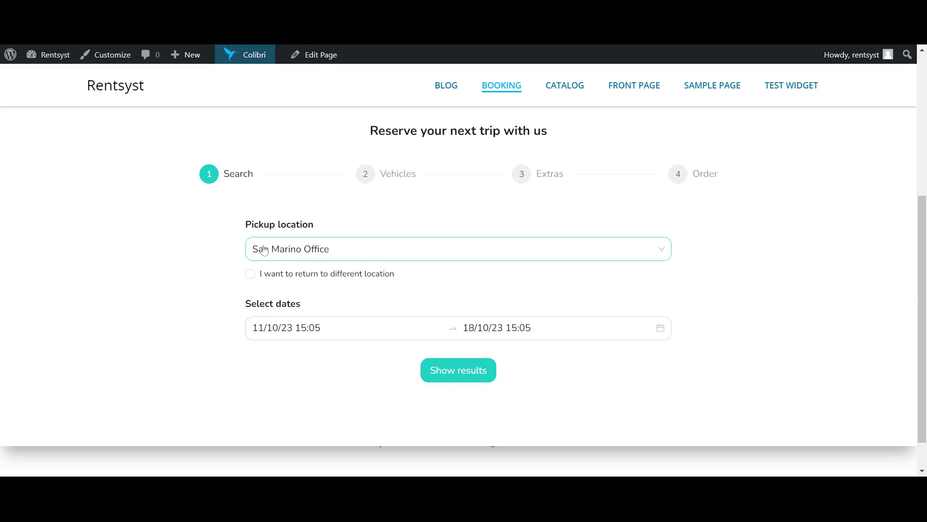
drag(246, 228, 329, 230)
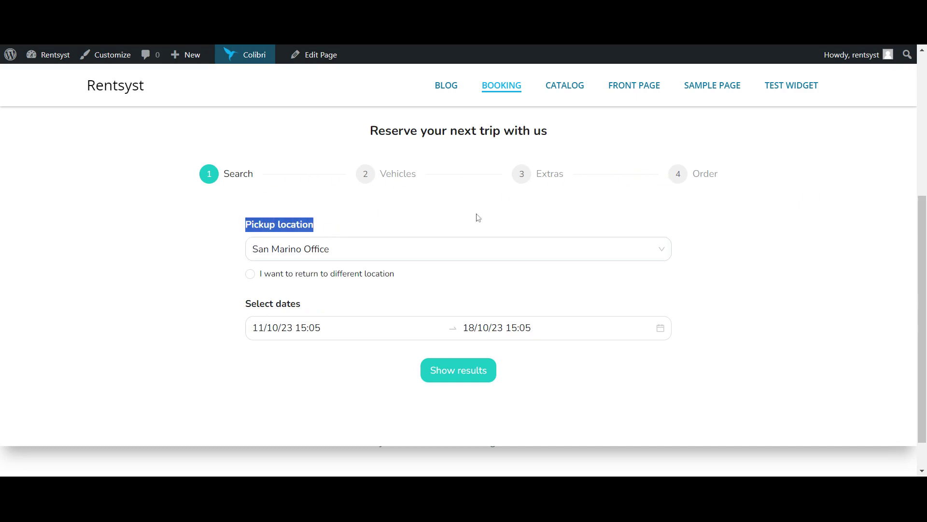
click(303, 256)
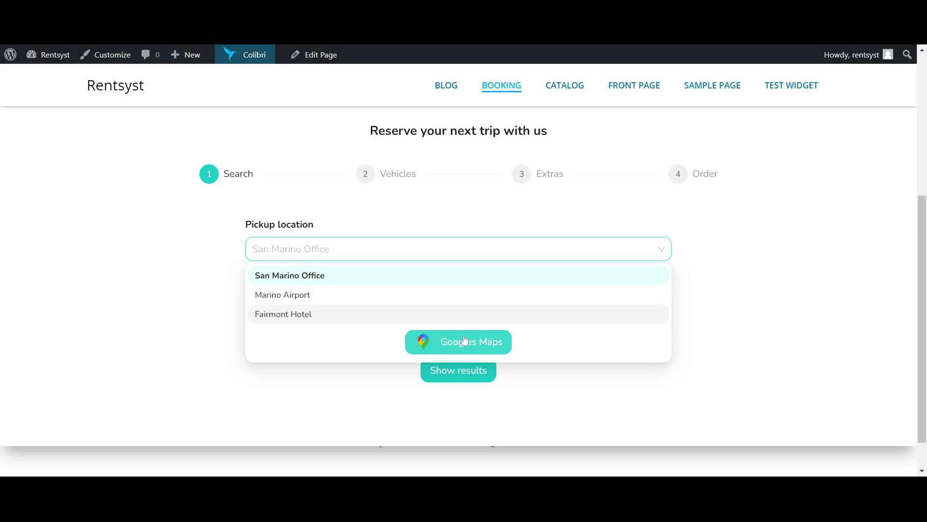
click(763, 288)
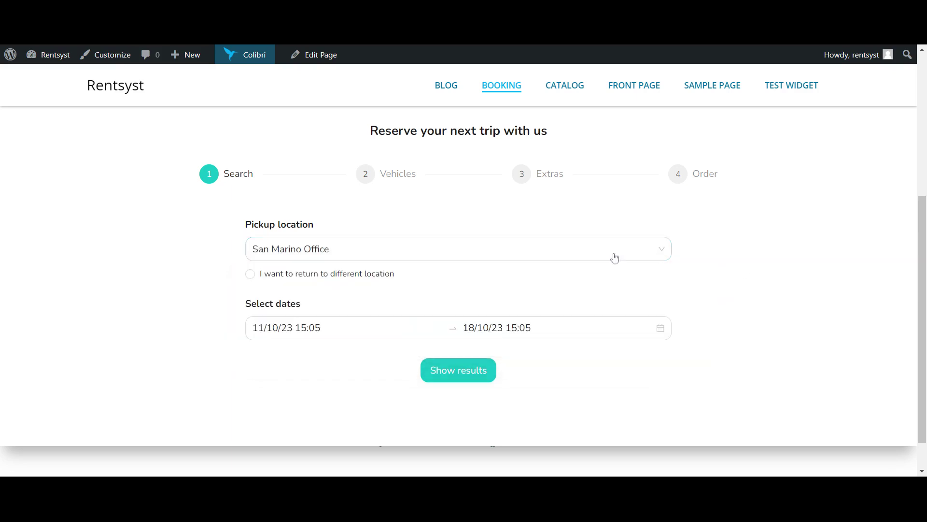
click(288, 280)
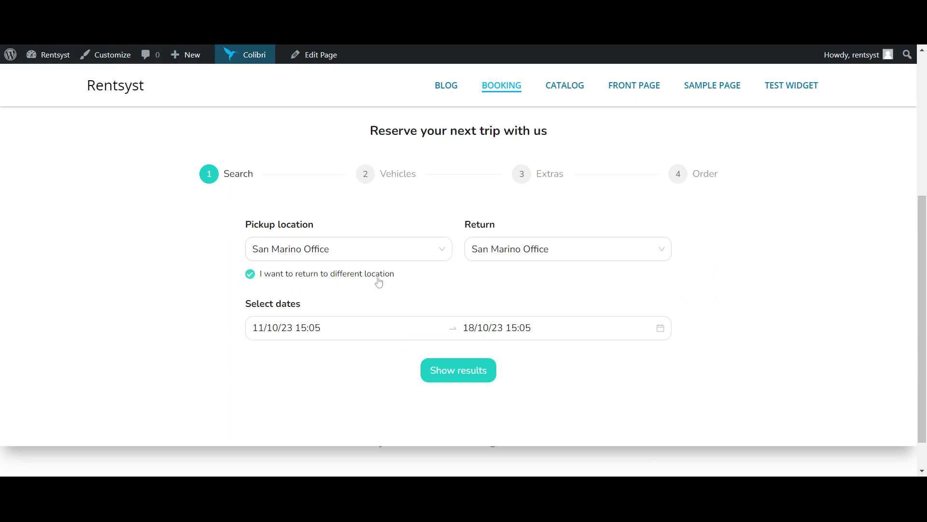
click(505, 251)
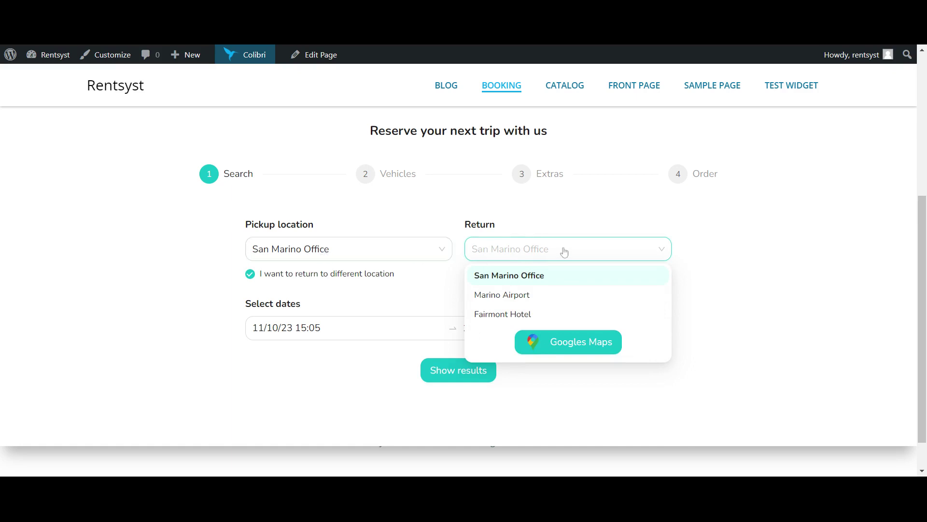
click(752, 273)
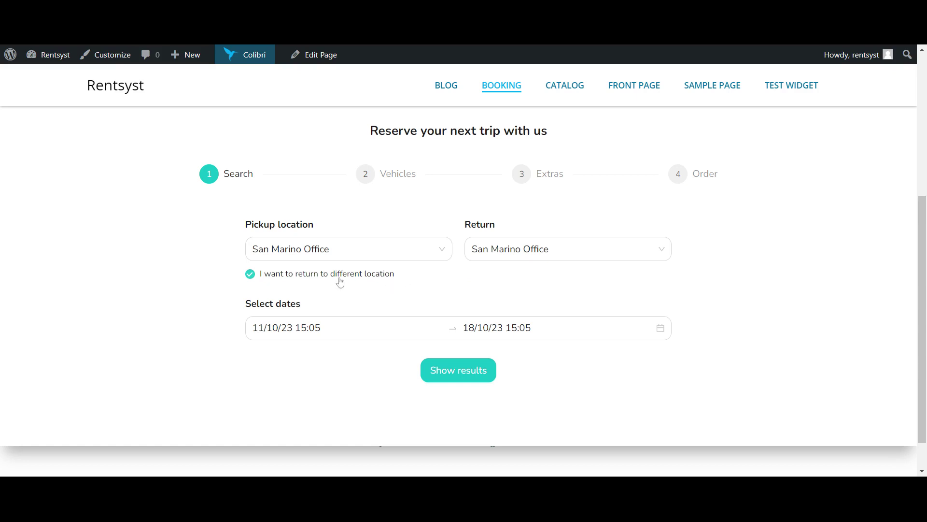
Step: Set return to the pickup location and bring the date picker to December 2023
click(289, 280)
scroll(352, 250, down, 1)
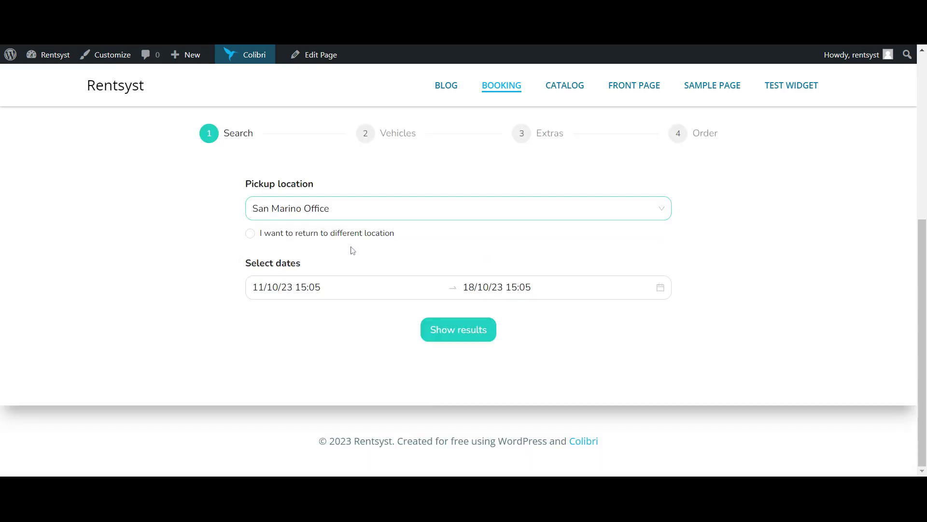
scroll(364, 282, up, 1)
click(364, 347)
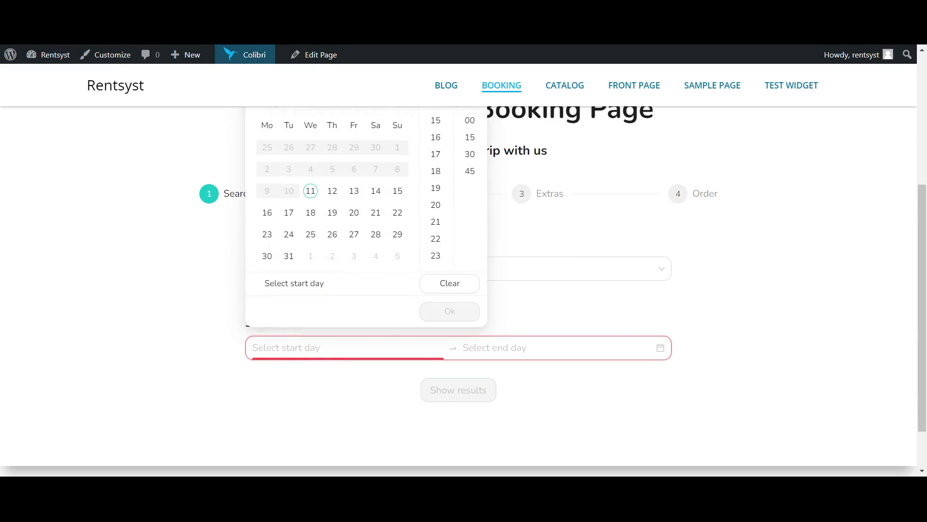
scroll(919, 253, up, 1)
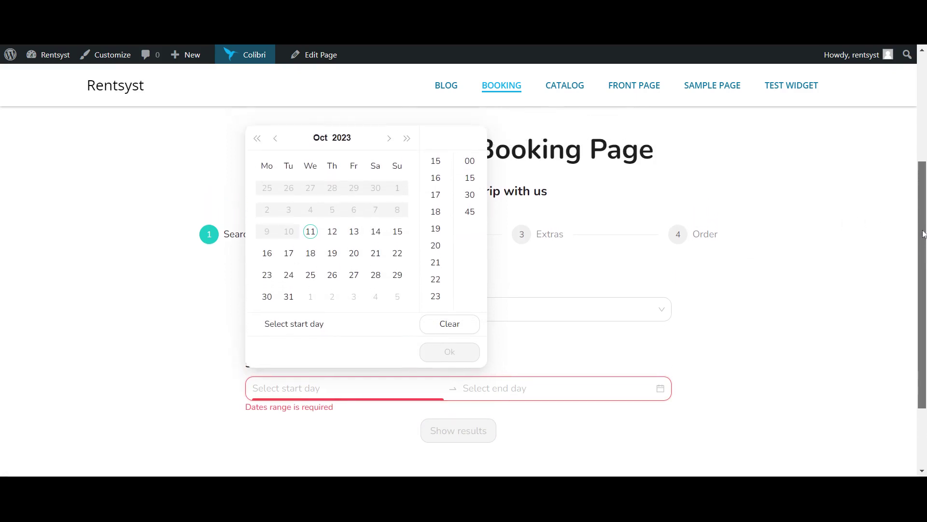
click(406, 140)
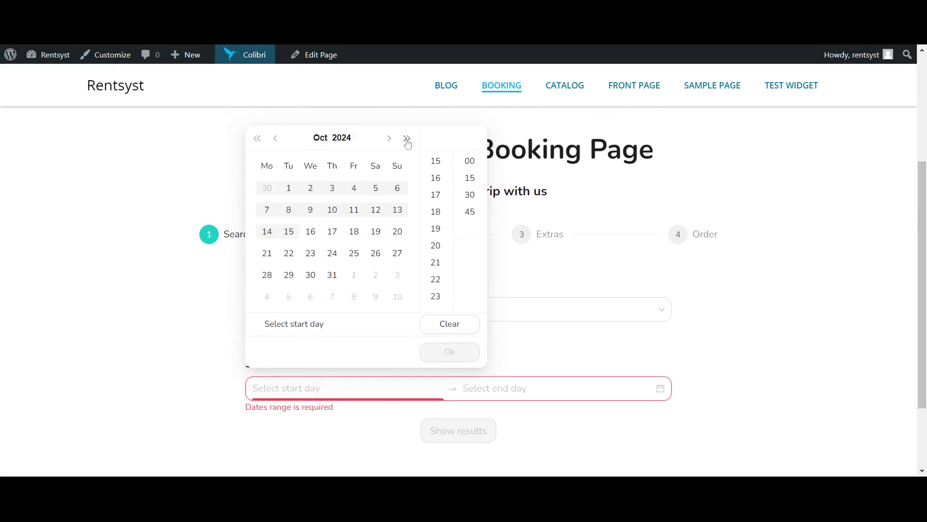
click(256, 140)
click(319, 138)
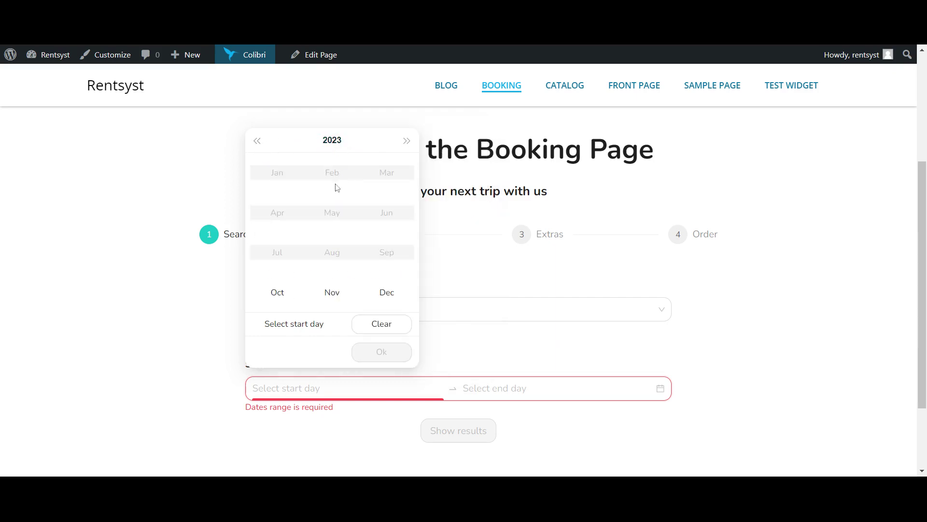
click(387, 292)
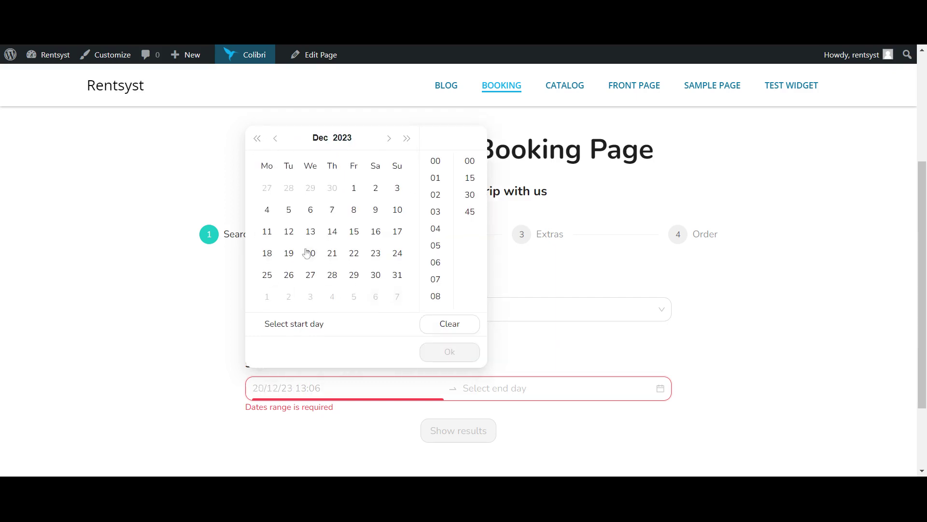
Step: Set the pickup to 6 December 2023 at 10:00
click(312, 213)
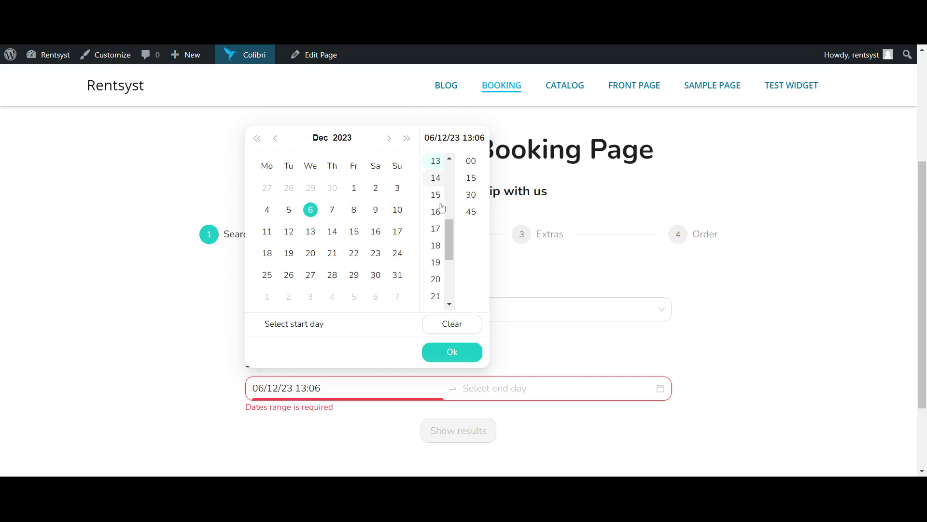
drag(451, 236, 450, 202)
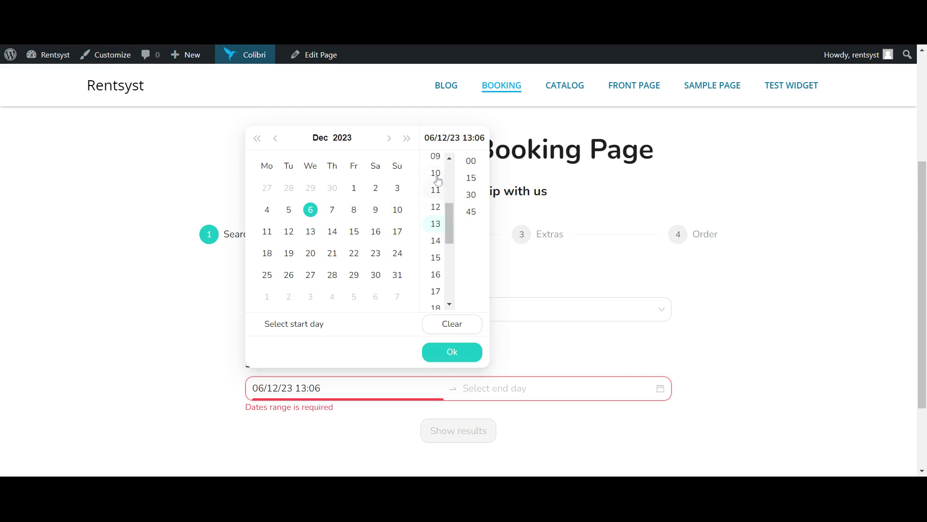
click(436, 172)
click(473, 164)
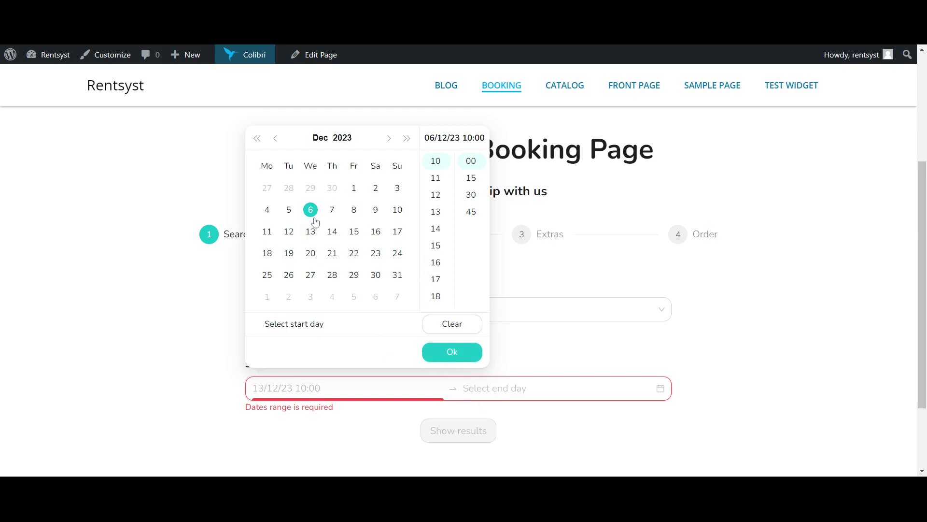
key(Return)
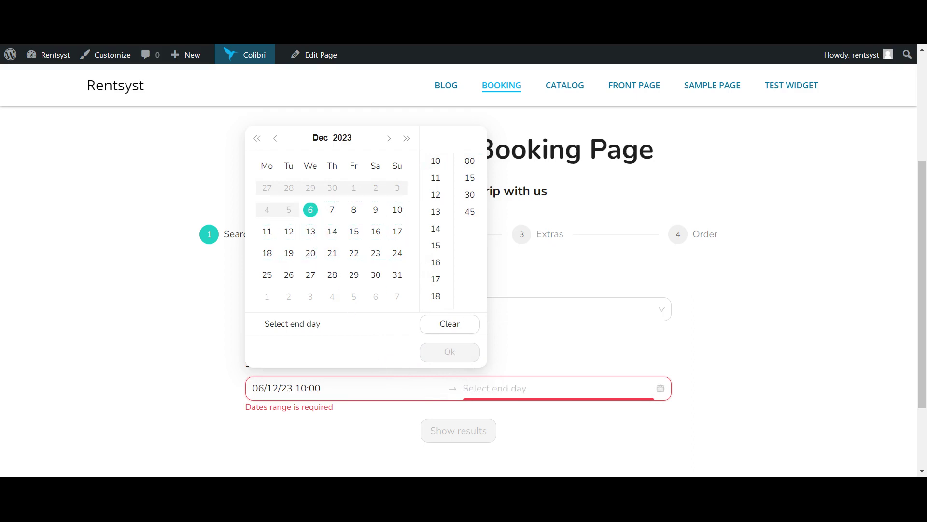
Step: Set the return to 20 December 2023 at 10:00
click(310, 253)
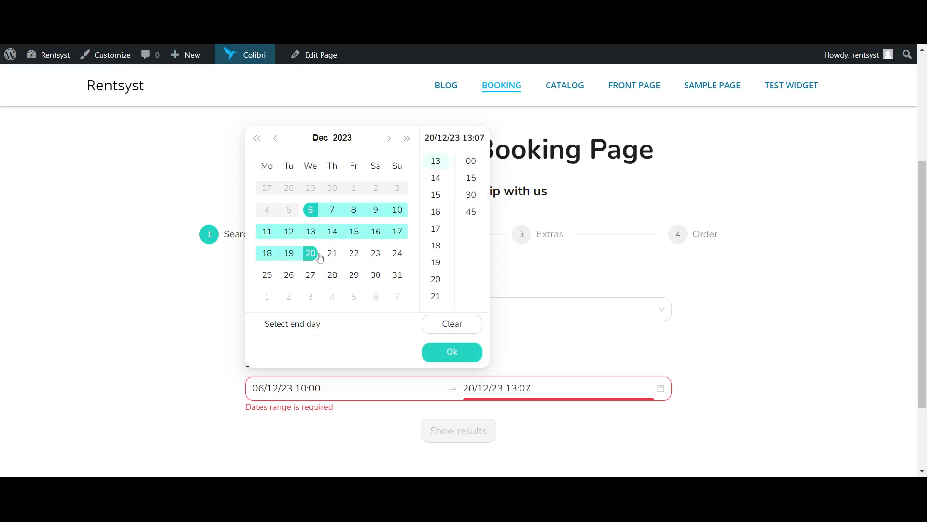
scroll(447, 210, up, 3)
scroll(446, 213, up, 2)
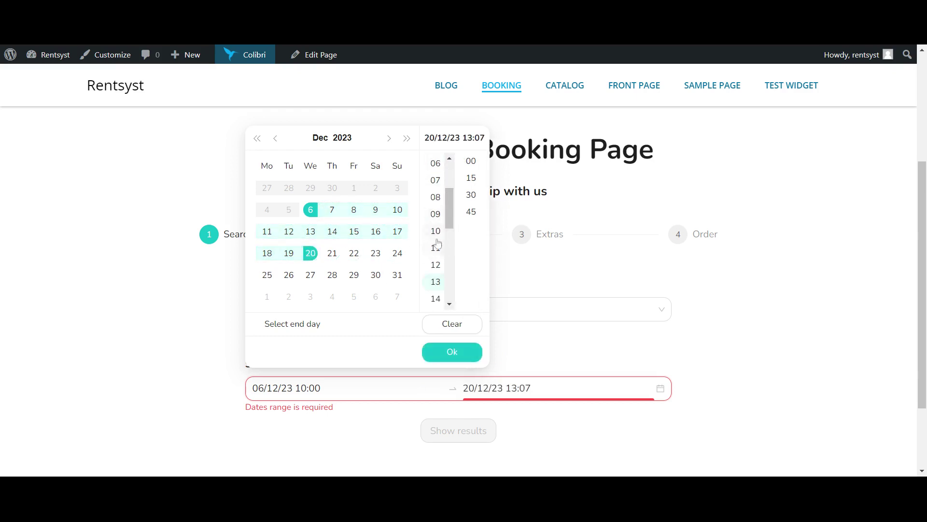
click(436, 228)
click(469, 164)
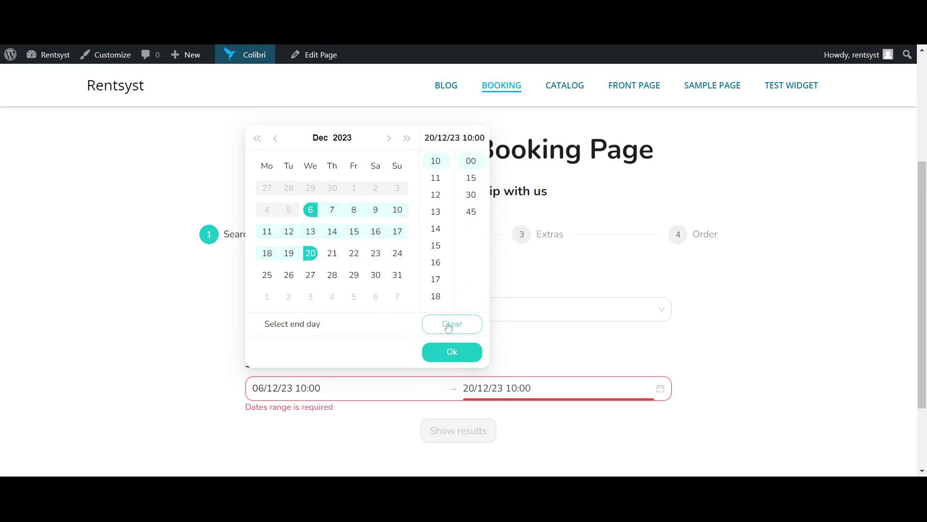
click(453, 352)
scroll(434, 309, down, 1)
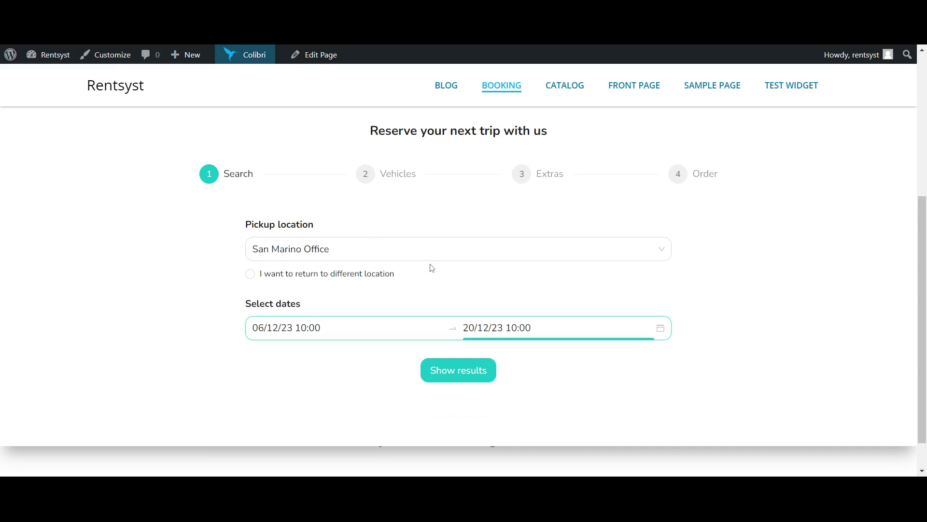
click(465, 385)
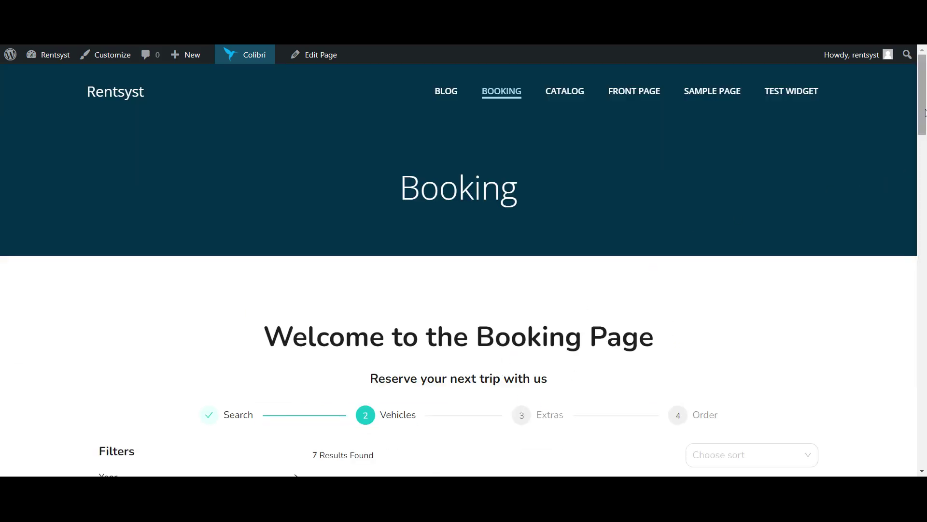
scroll(738, 217, down, 5)
drag(923, 158, 923, 154)
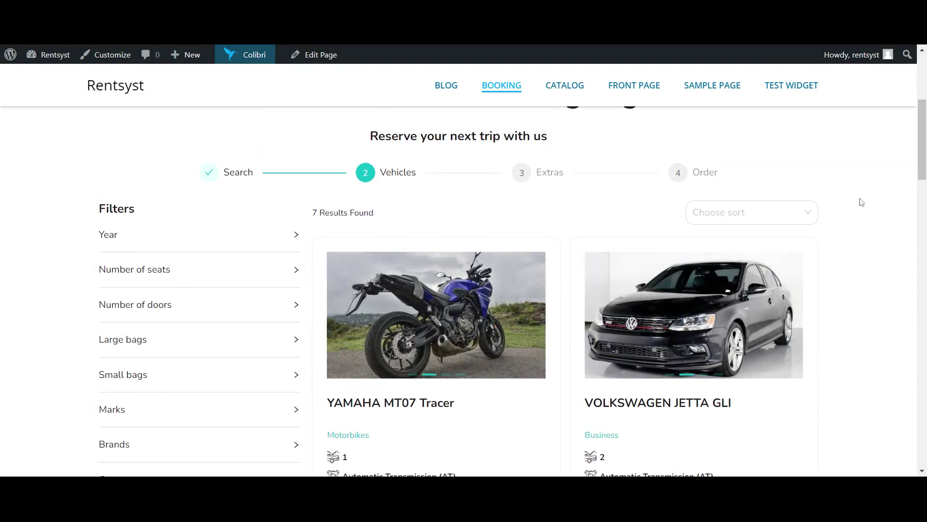
drag(312, 212, 386, 214)
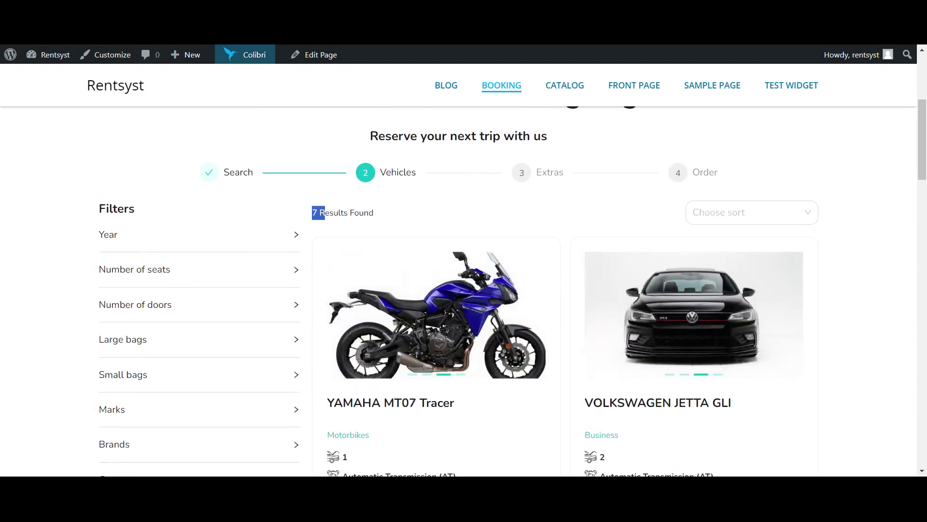
click(844, 189)
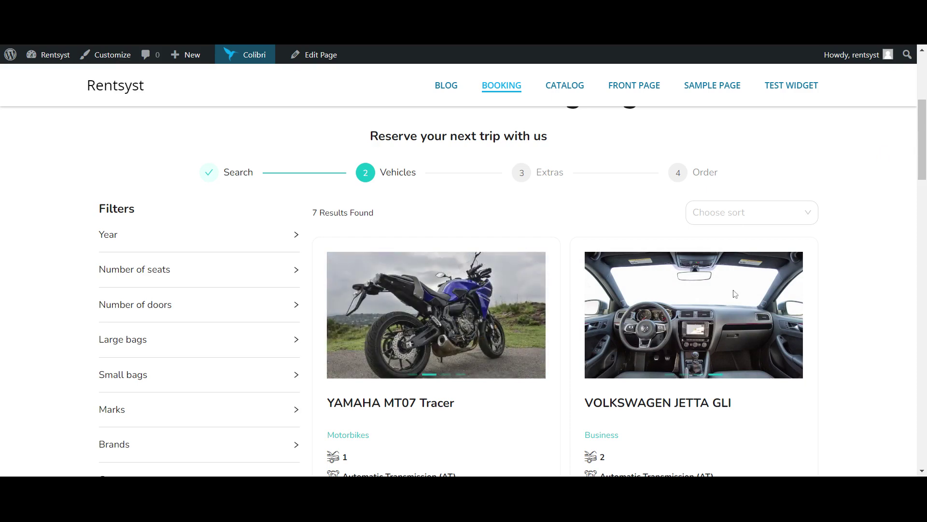
scroll(916, 129, down, 1)
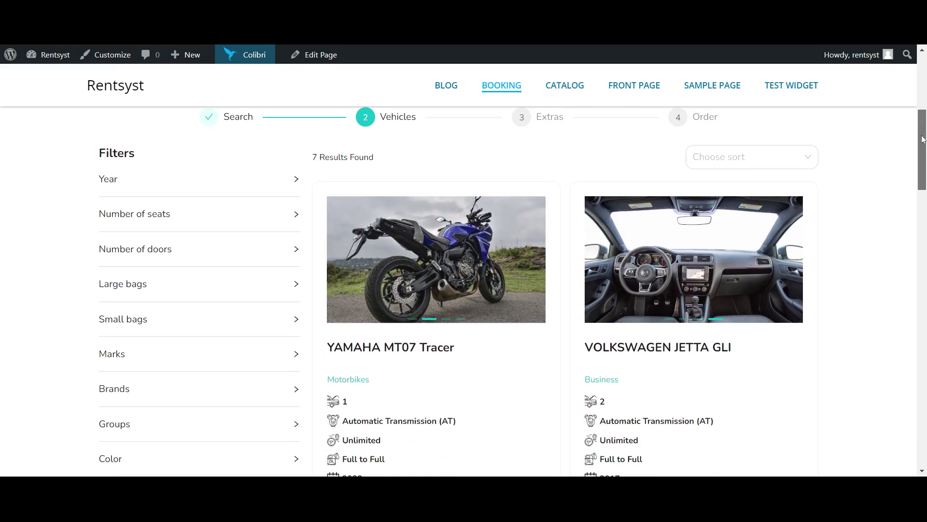
scroll(682, 182, down, 1)
scroll(691, 169, down, 1)
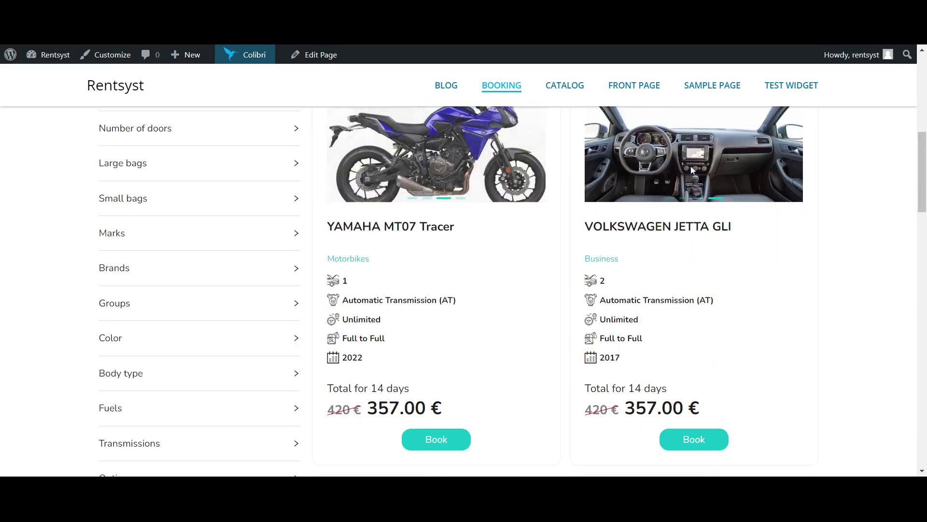
drag(327, 410, 362, 409)
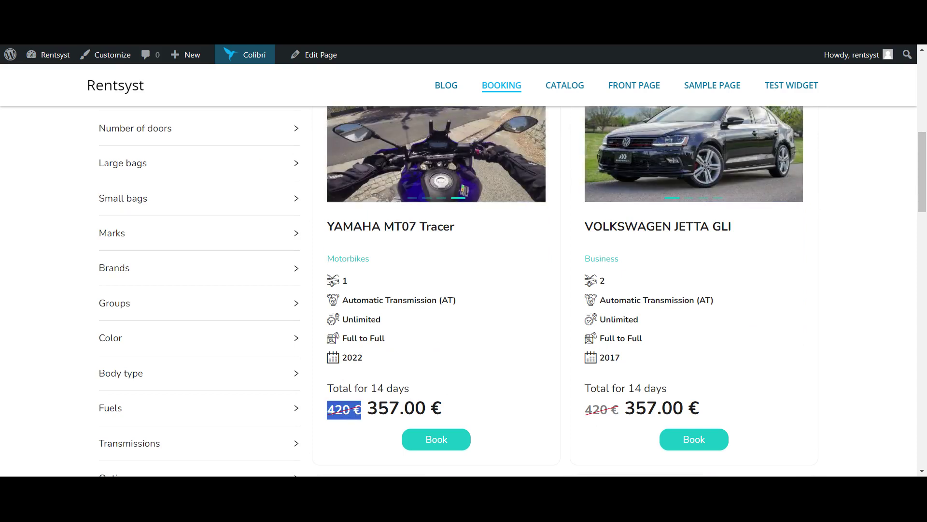
drag(370, 388, 410, 388)
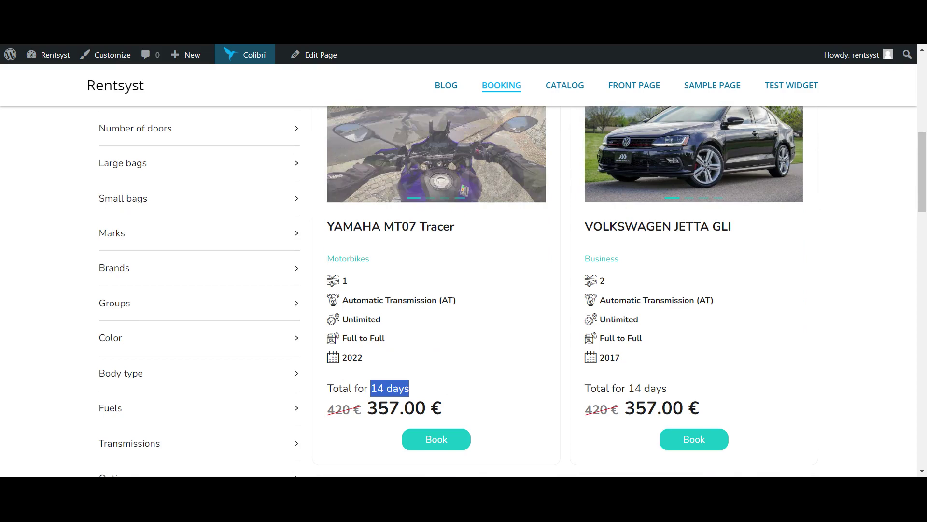
click(410, 388)
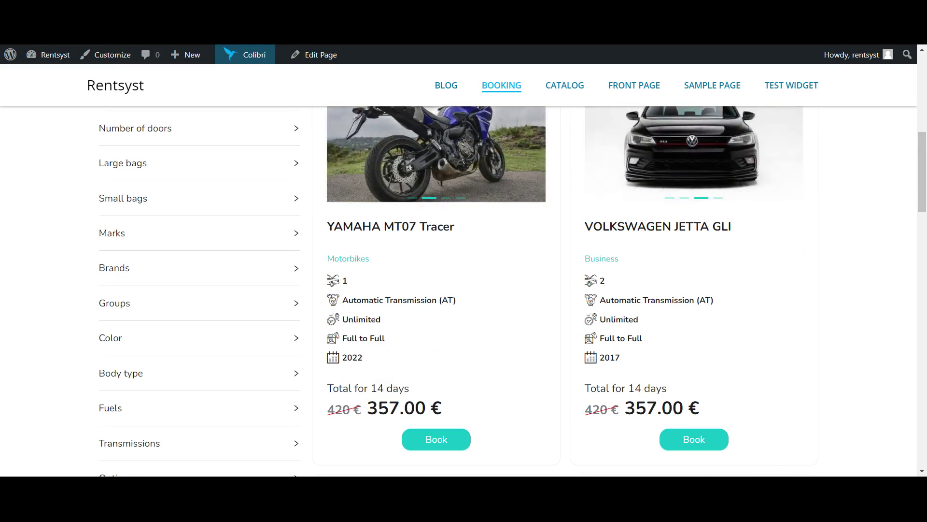
drag(367, 408, 450, 410)
drag(371, 388, 410, 389)
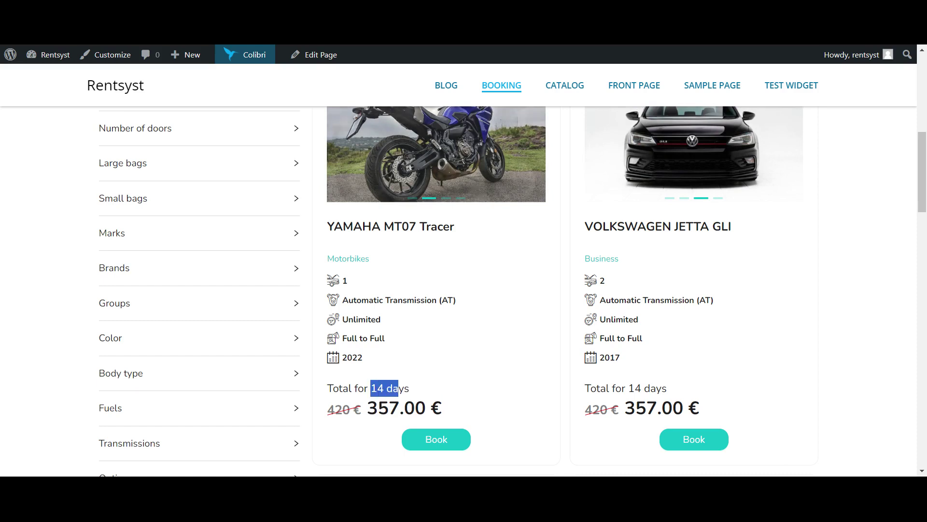
click(410, 390)
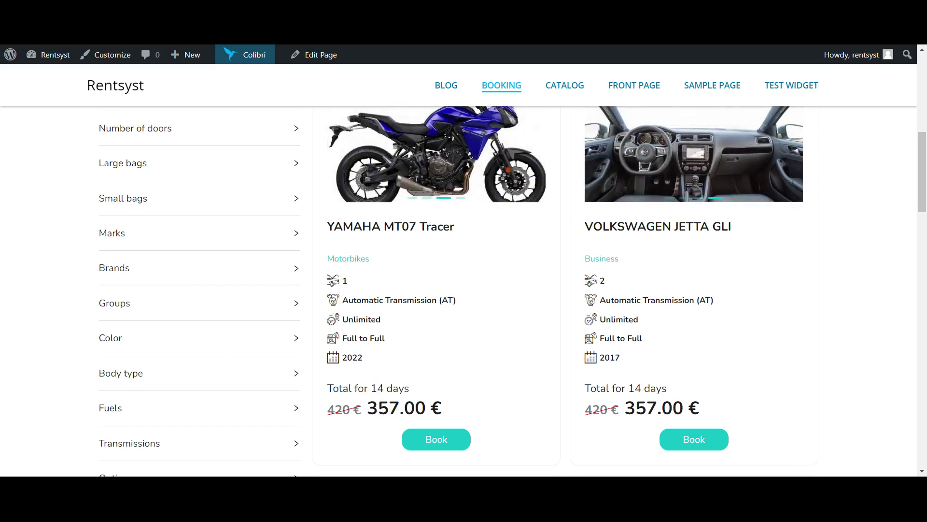
drag(328, 409, 361, 409)
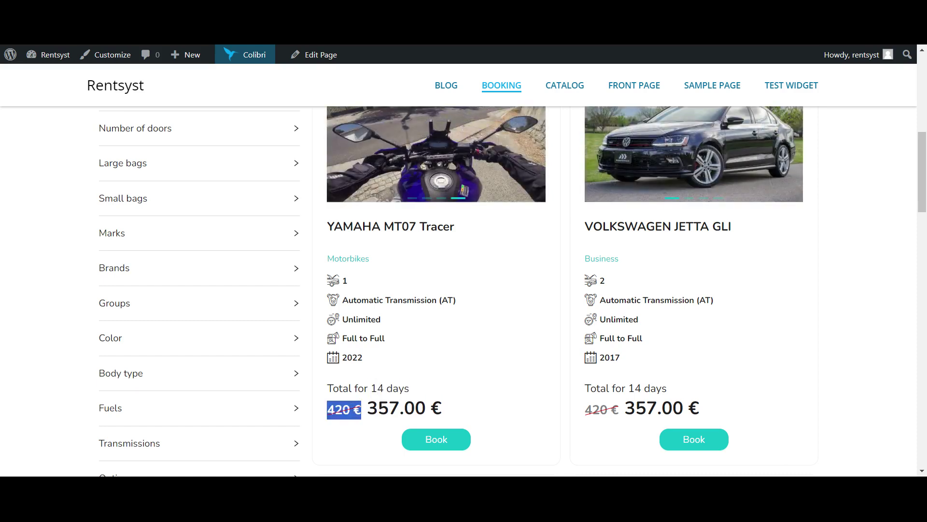
drag(370, 388, 410, 389)
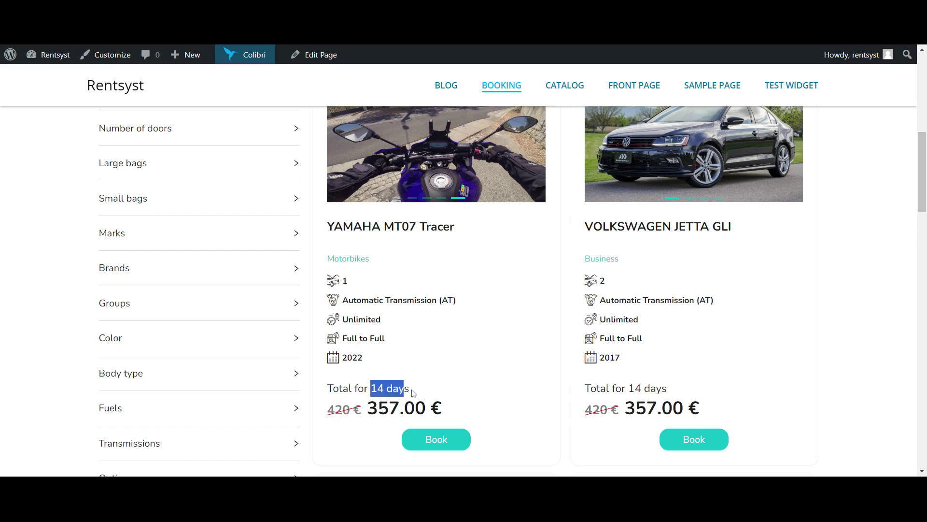
click(415, 391)
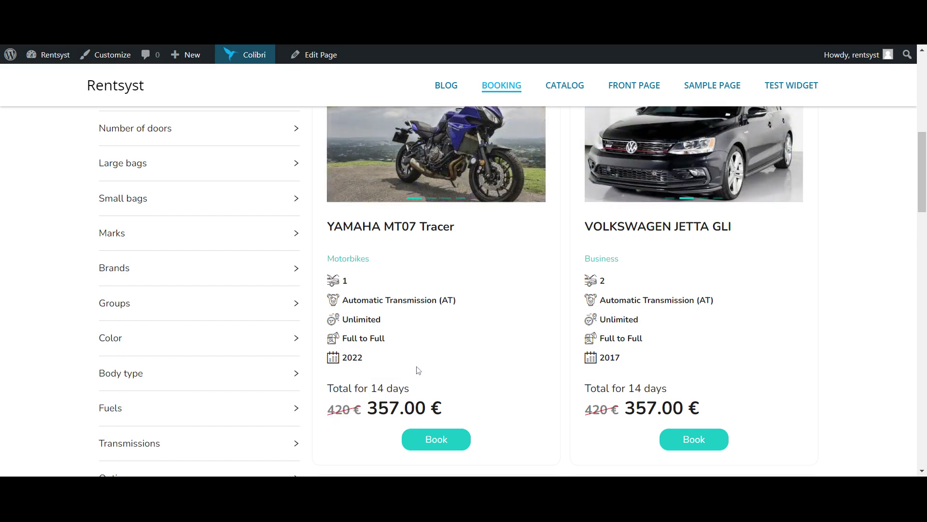
drag(368, 408, 442, 408)
click(454, 408)
drag(367, 408, 442, 408)
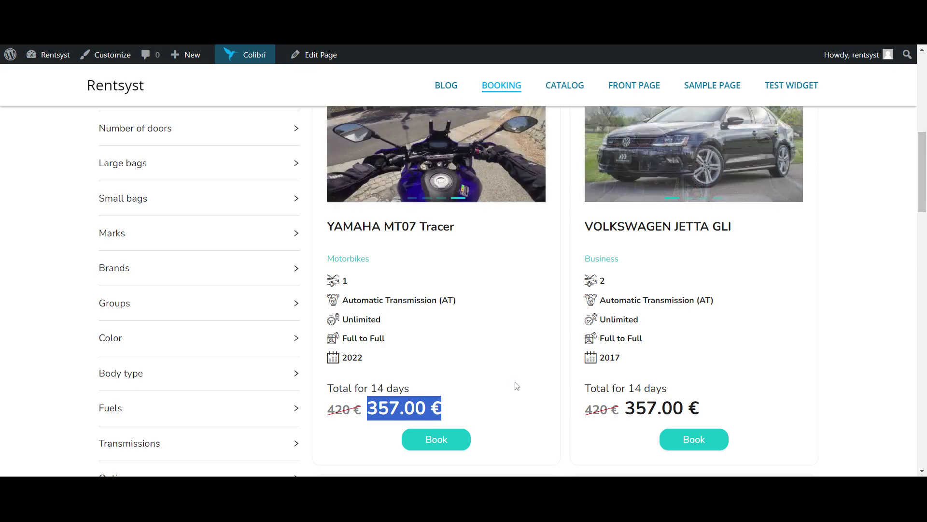
scroll(514, 384, down, 5)
scroll(514, 382, down, 5)
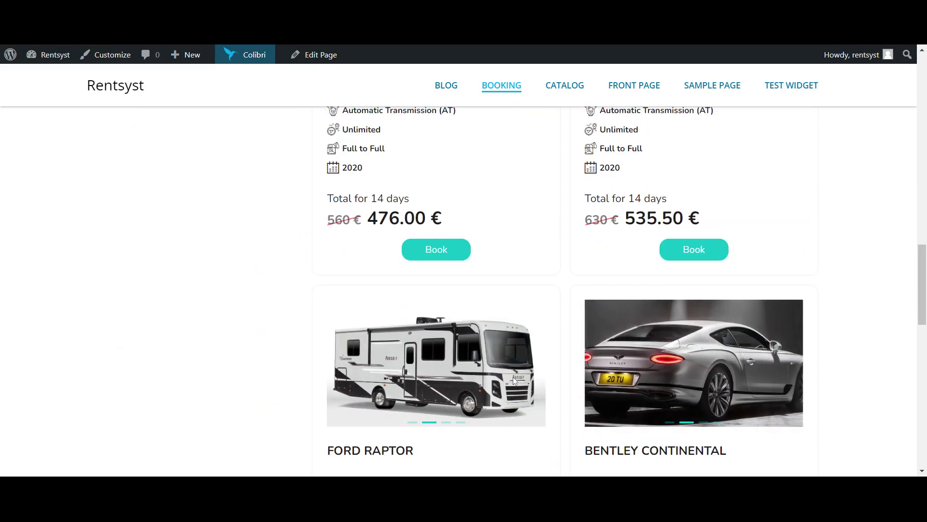
scroll(514, 380, up, 4)
scroll(515, 378, up, 1)
scroll(542, 372, down, 3)
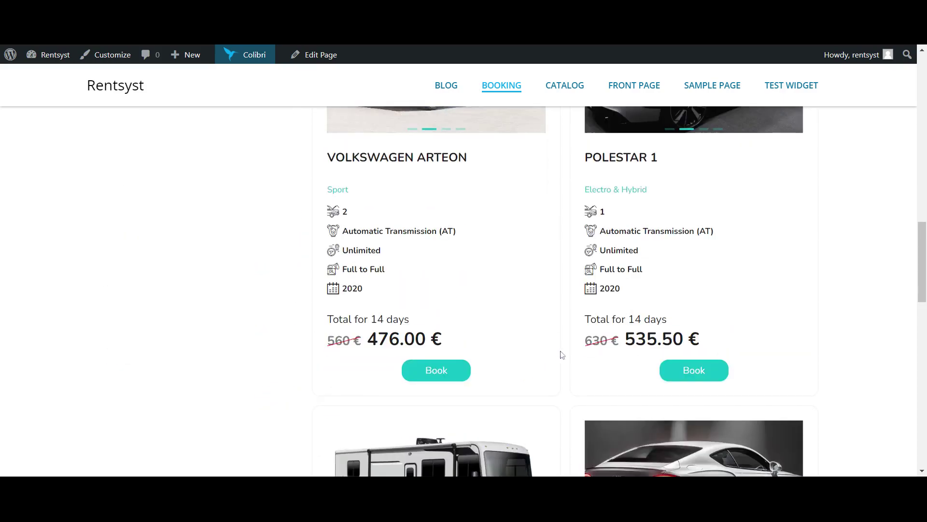
scroll(589, 309, up, 1)
drag(585, 217, 677, 223)
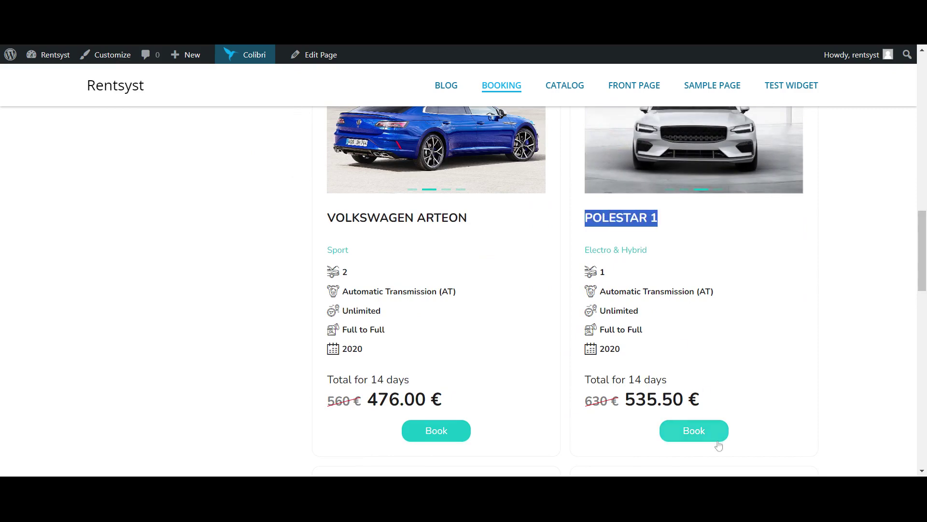
Step: Book the Polestar 1 and review the Extras summary: CDW, Road Tax Rate, 757.25 € total
click(702, 435)
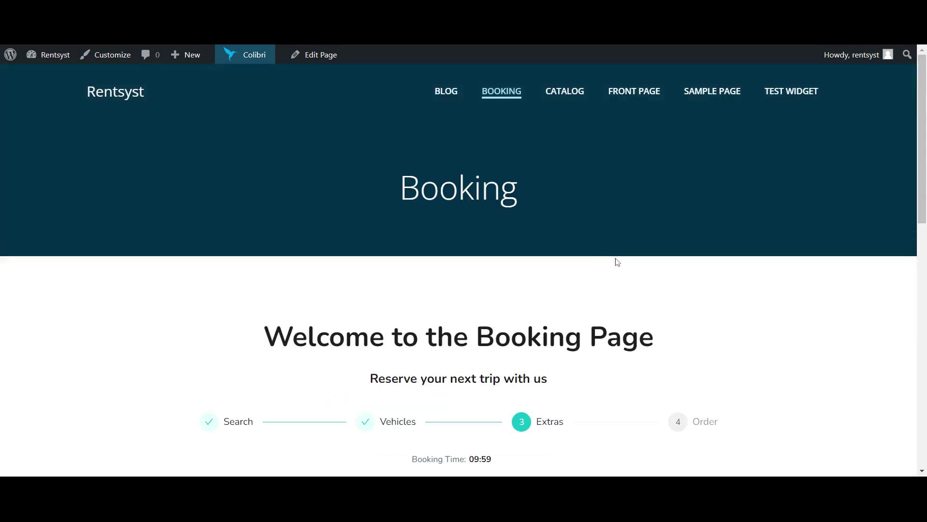
scroll(782, 223, down, 2)
scroll(783, 223, down, 1)
scroll(782, 224, down, 3)
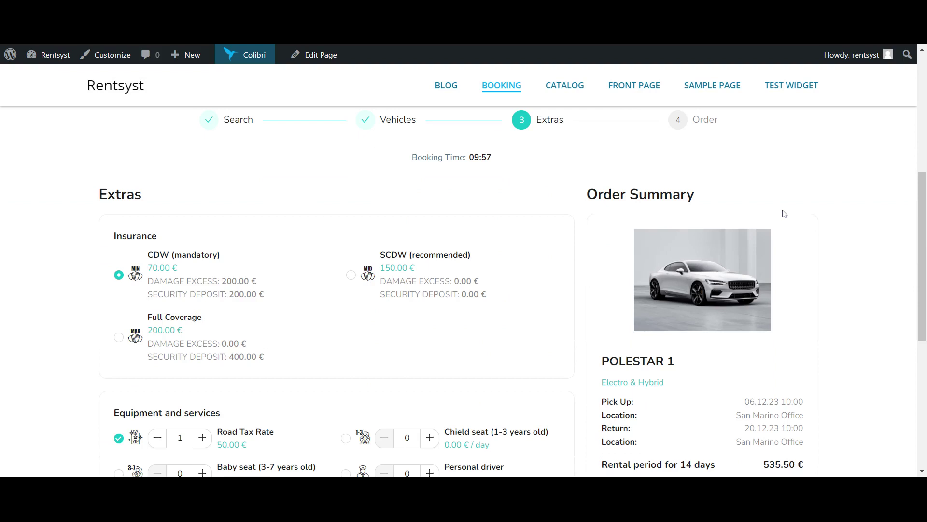
drag(587, 193, 715, 198)
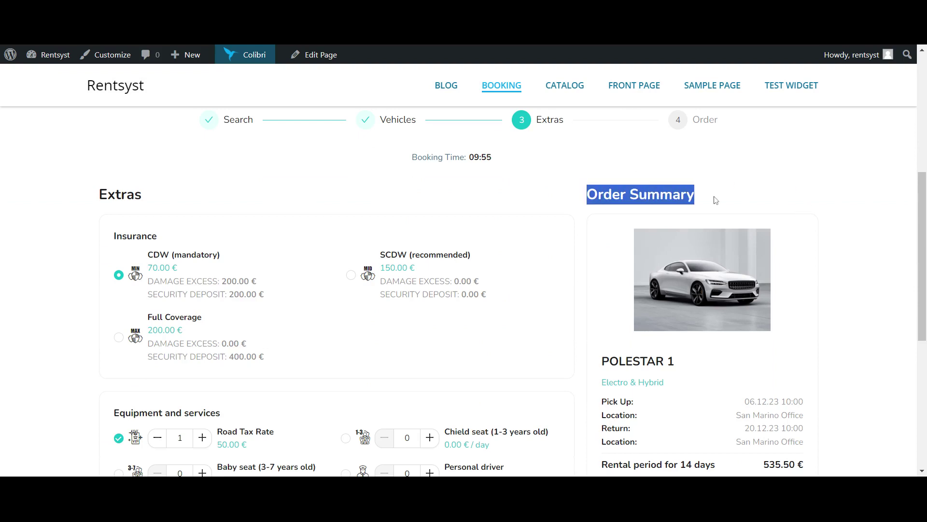
scroll(715, 196, down, 1)
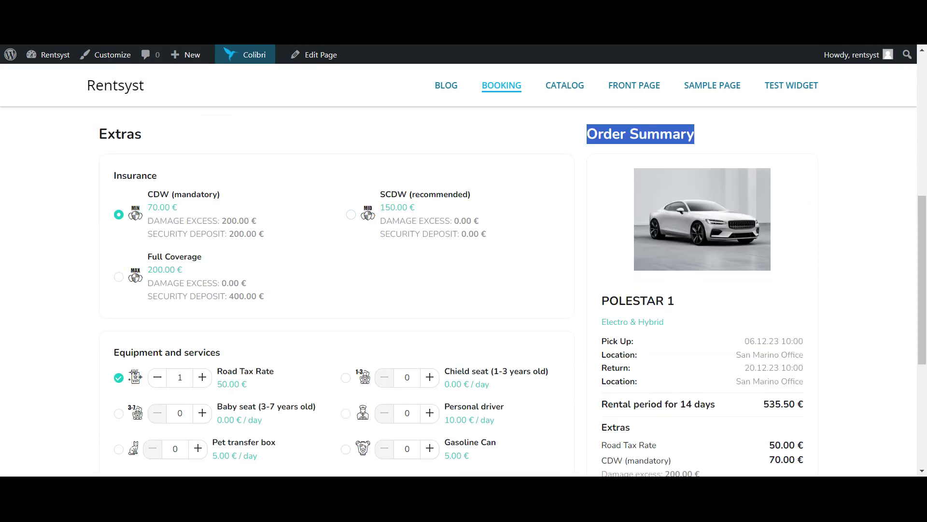
scroll(157, 240, down, 2)
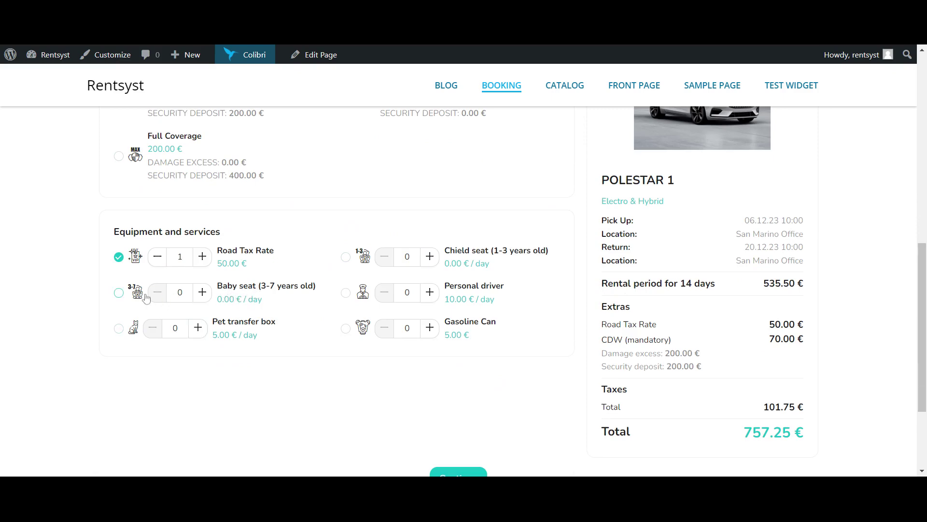
click(118, 294)
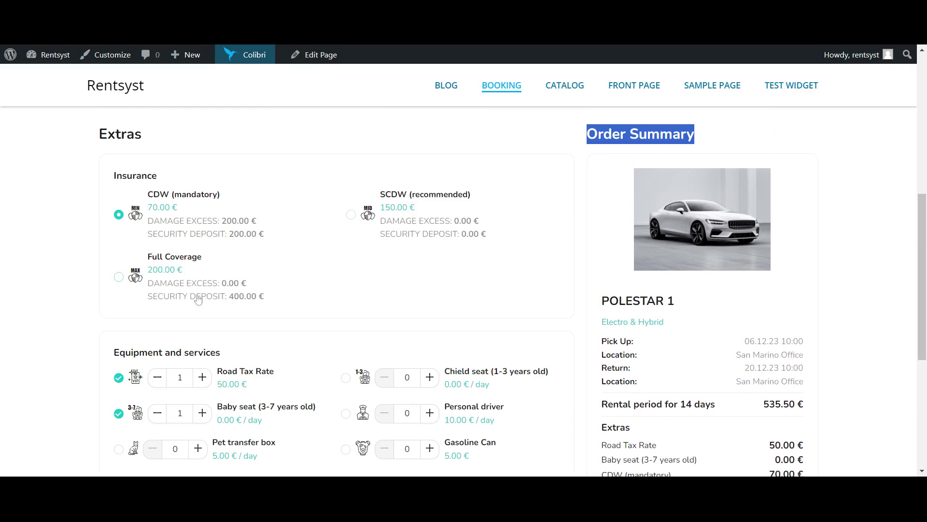
scroll(577, 305, down, 2)
scroll(524, 297, up, 1)
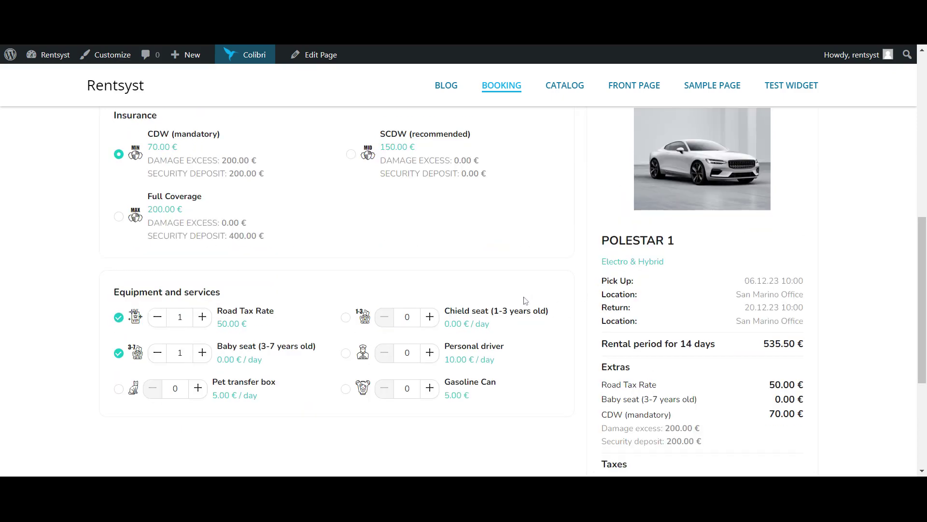
click(119, 217)
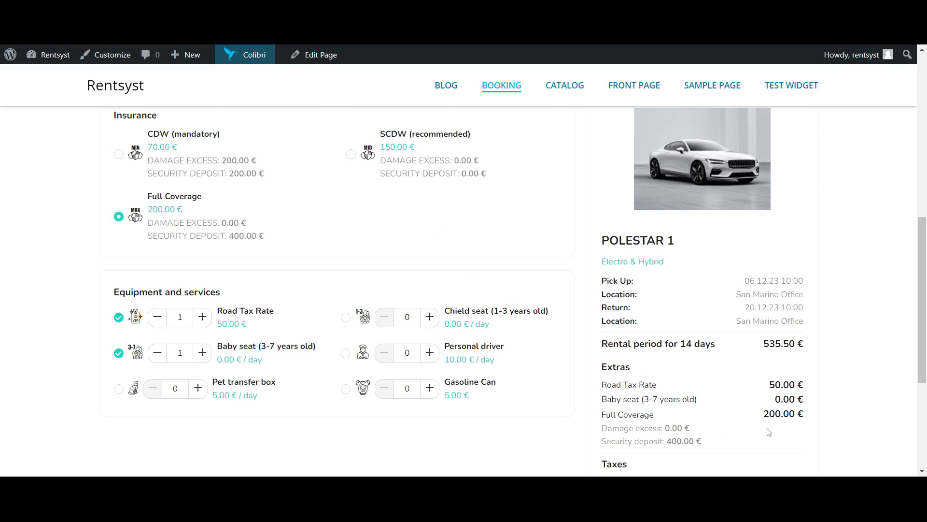
double_click(783, 413)
scroll(725, 269, up, 4)
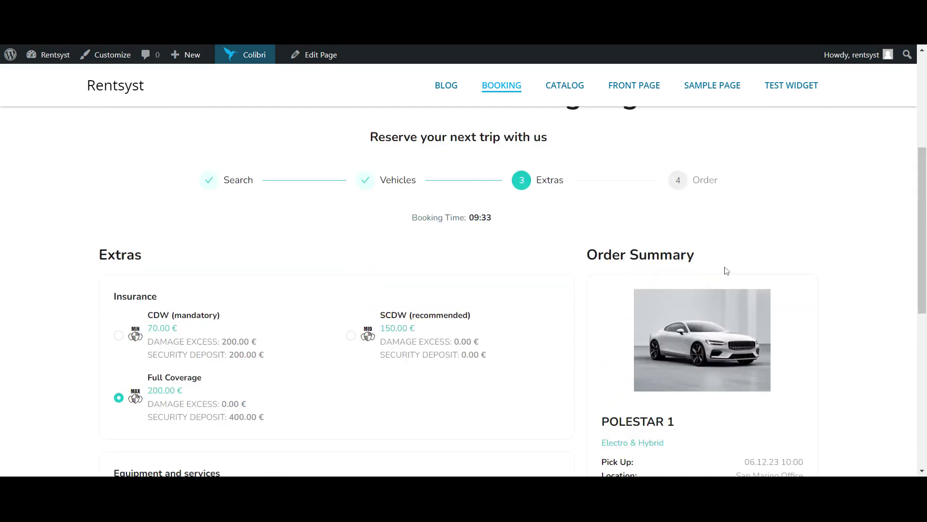
scroll(516, 213, up, 3)
scroll(513, 226, down, 10)
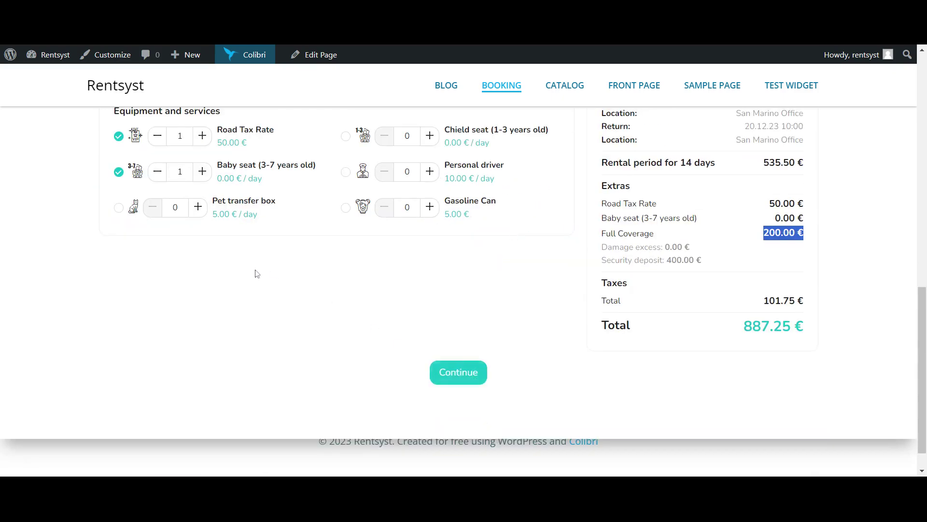
scroll(257, 271, up, 10)
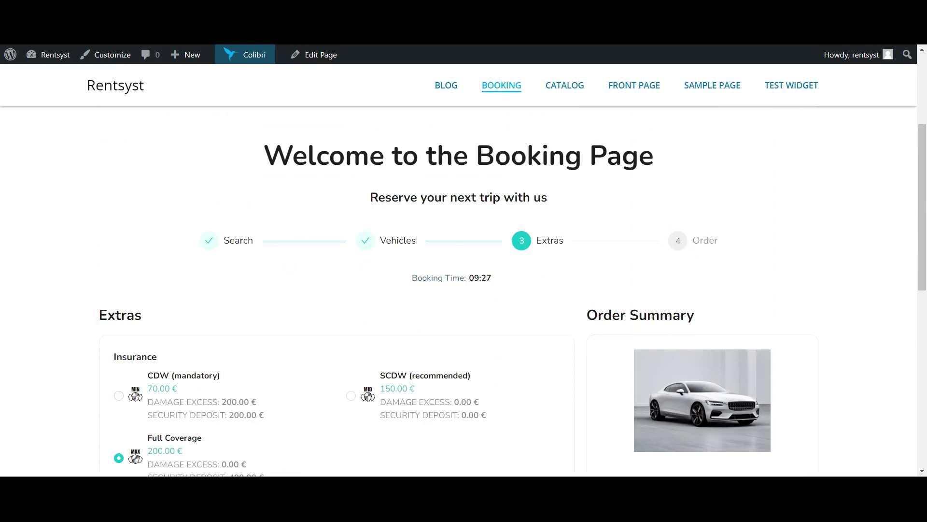
drag(468, 278, 505, 279)
drag(468, 278, 497, 279)
scroll(515, 299, down, 3)
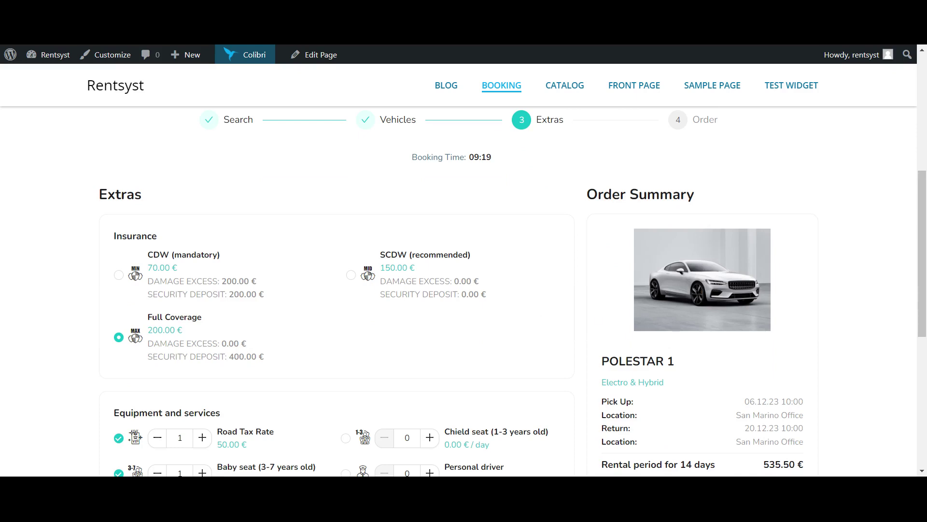
drag(601, 361, 679, 362)
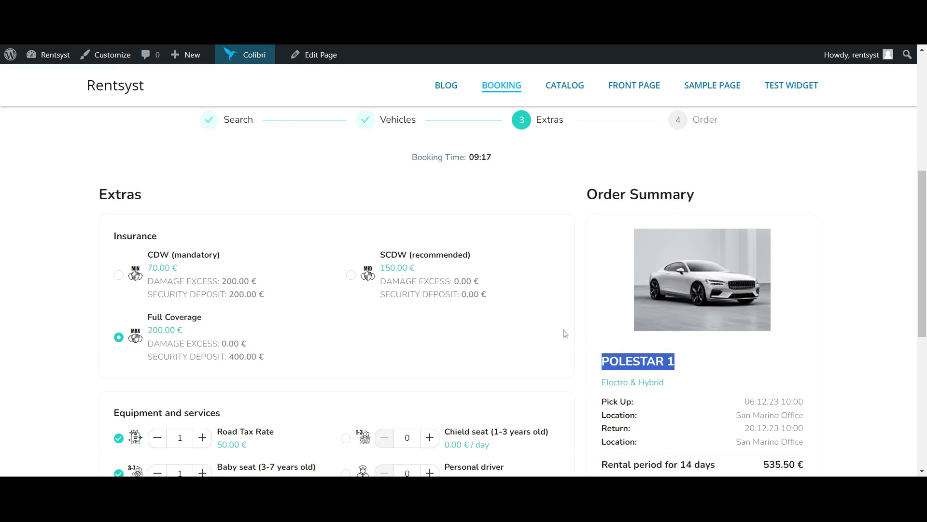
scroll(559, 322, up, 1)
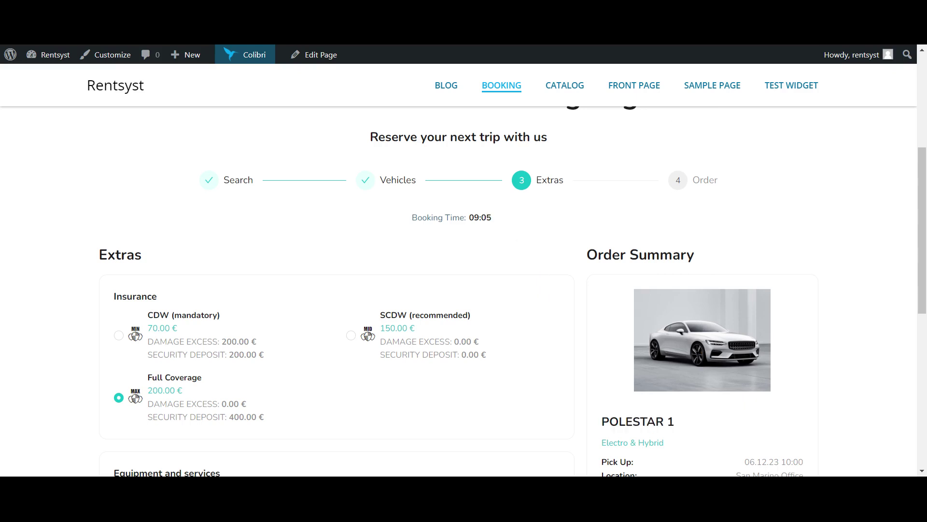
double_click(480, 218)
double_click(498, 219)
double_click(480, 217)
double_click(480, 218)
scroll(507, 219, down, 3)
scroll(493, 209, down, 5)
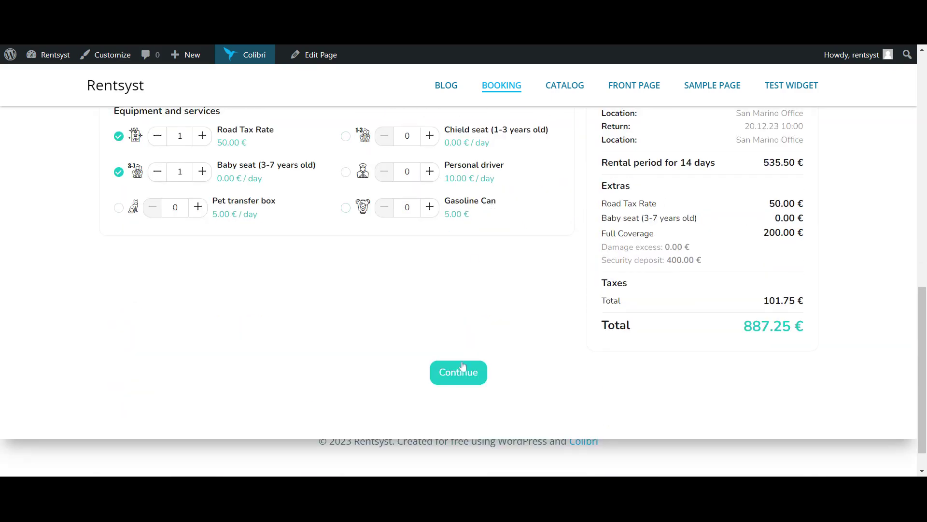
Step: Continue to the Order step and highlight the Head driver heading and email helper text
click(462, 367)
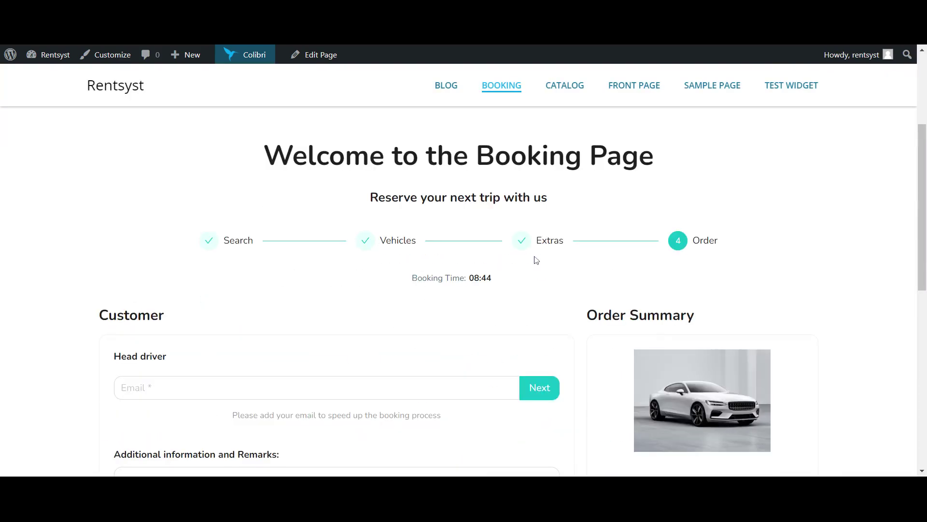
scroll(534, 259, down, 2)
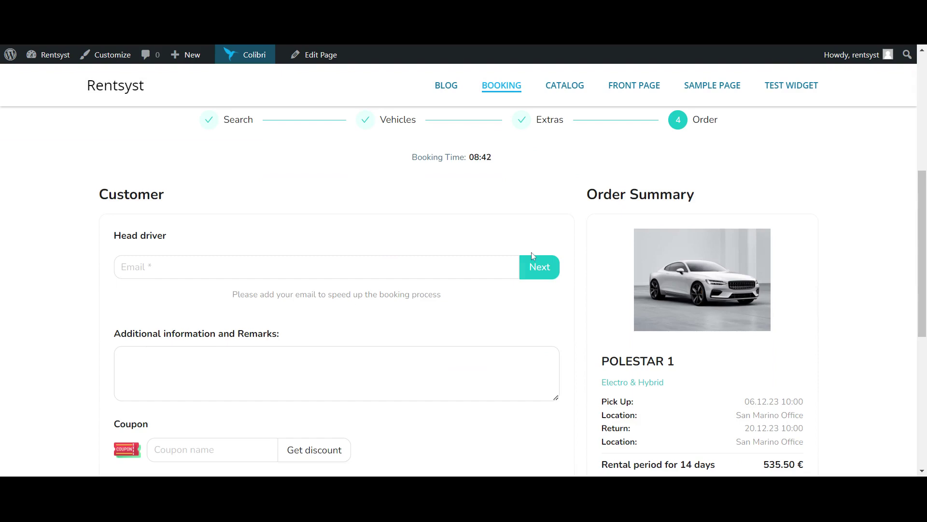
scroll(395, 254, down, 4)
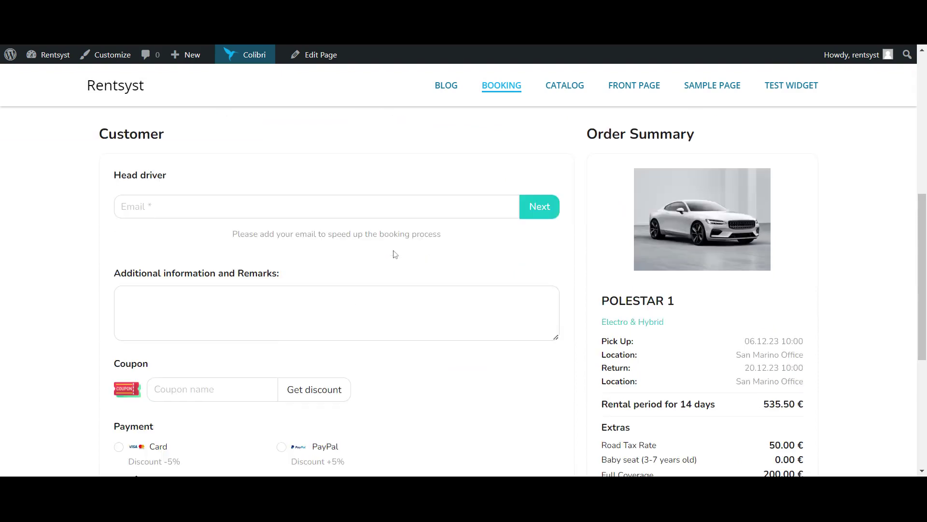
scroll(396, 261, up, 1)
scroll(338, 285, up, 1)
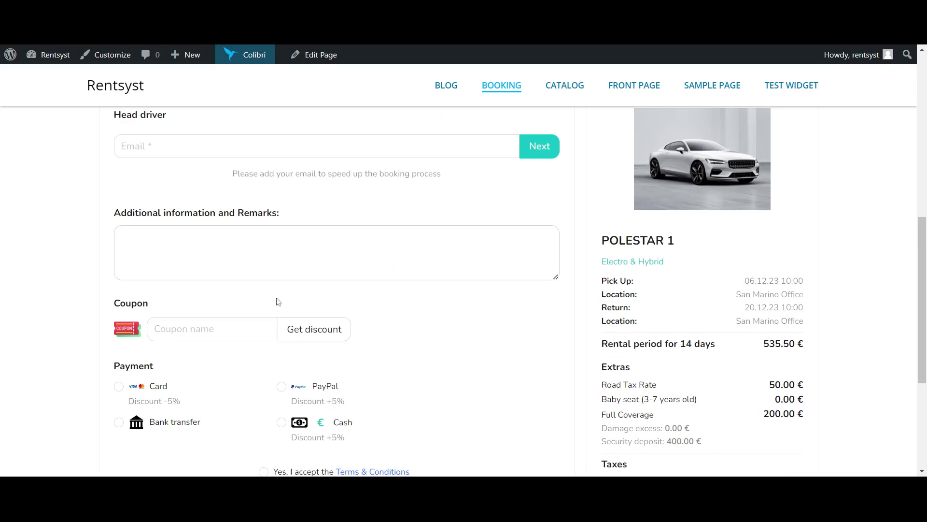
scroll(217, 260, up, 1)
triple_click(196, 179)
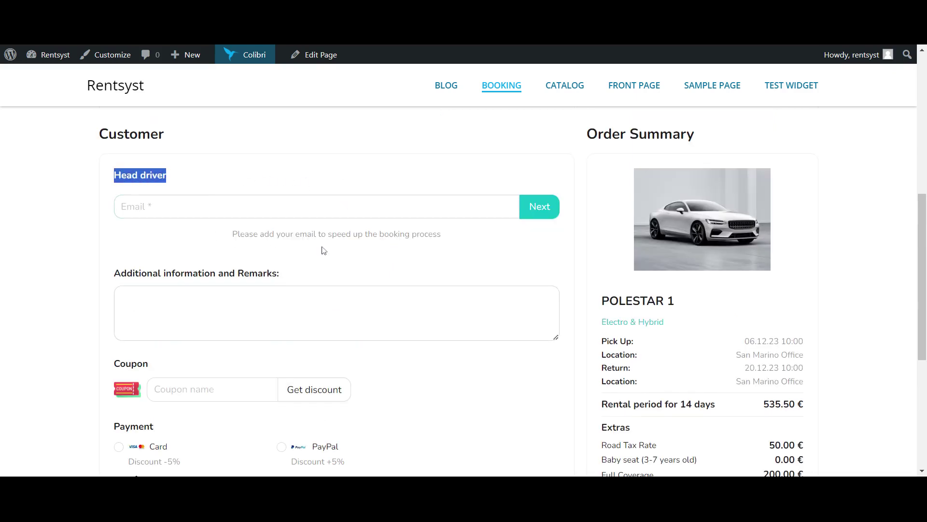
drag(227, 237, 456, 246)
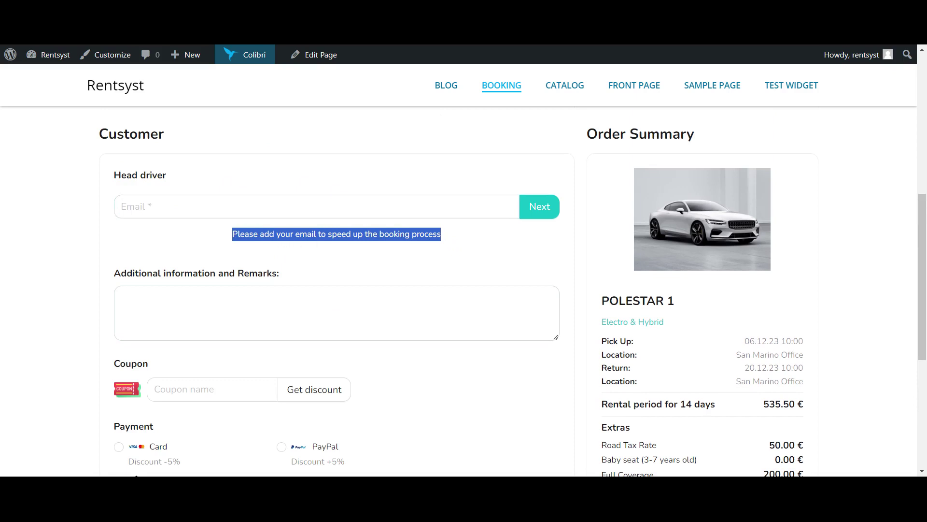
click(435, 207)
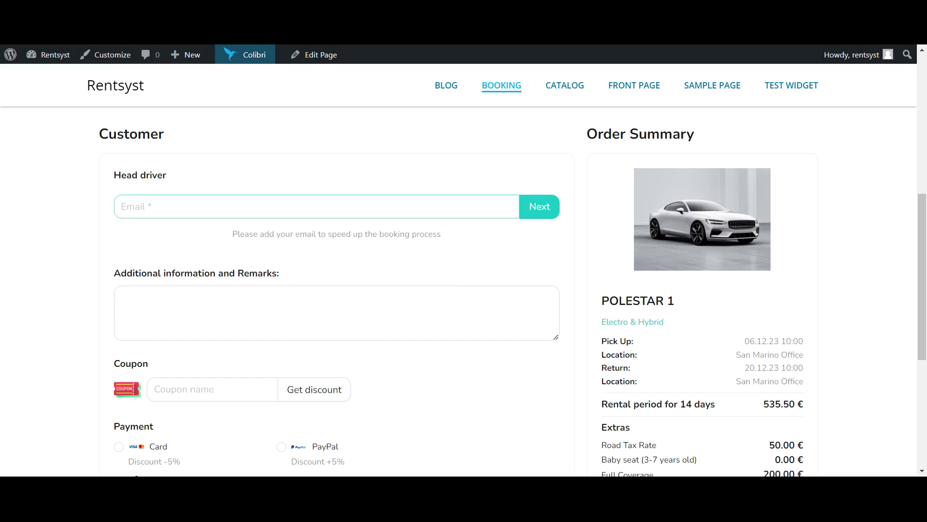
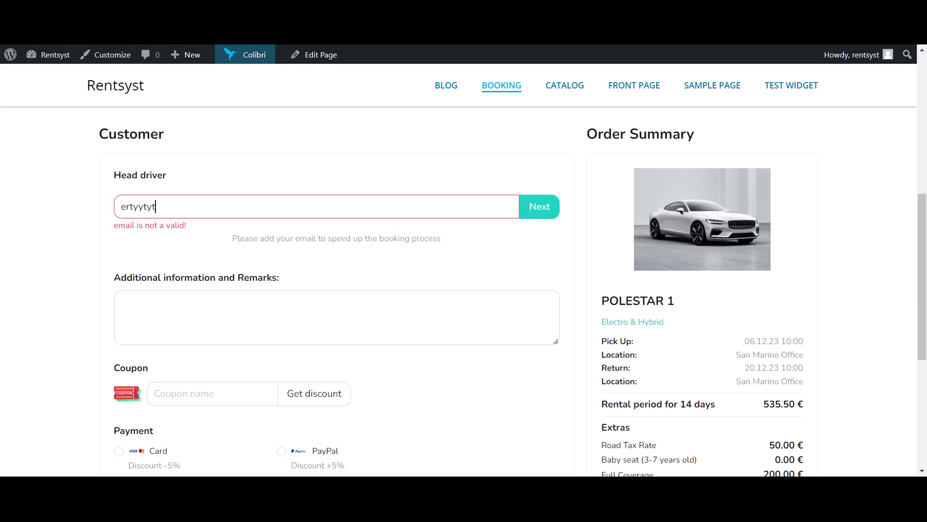
click(545, 213)
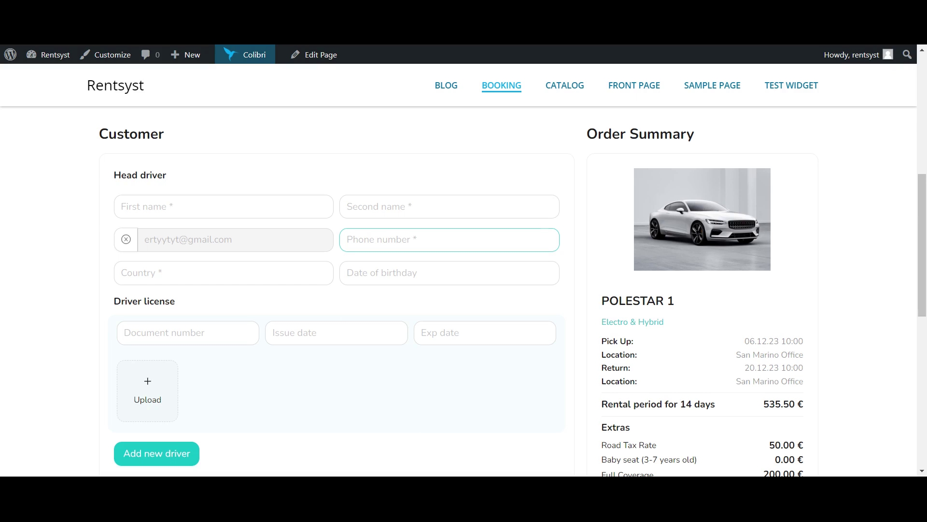
Step: Fill in first name A, second name A, phone +12357641 and birth date 11.11.1995
click(407, 191)
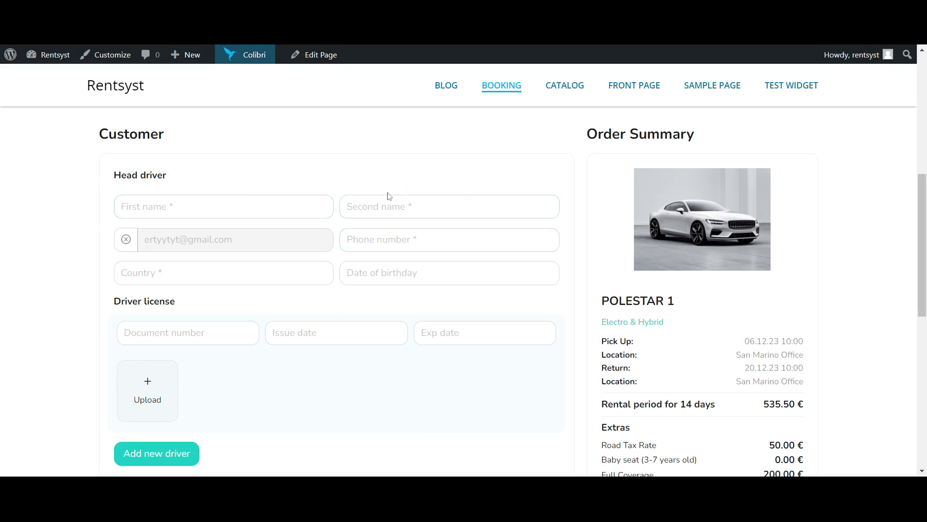
key(Tab)
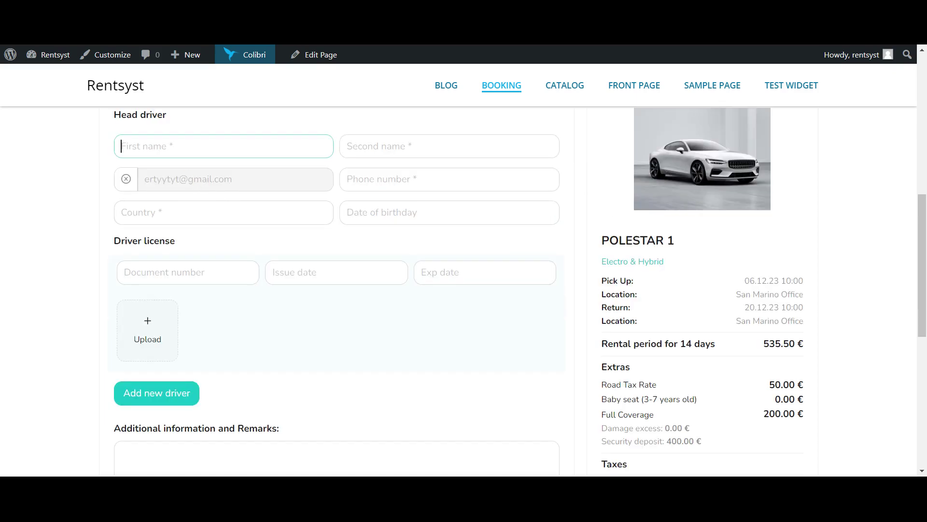
text(A)
key(Tab)
text(A)
key(Tab)
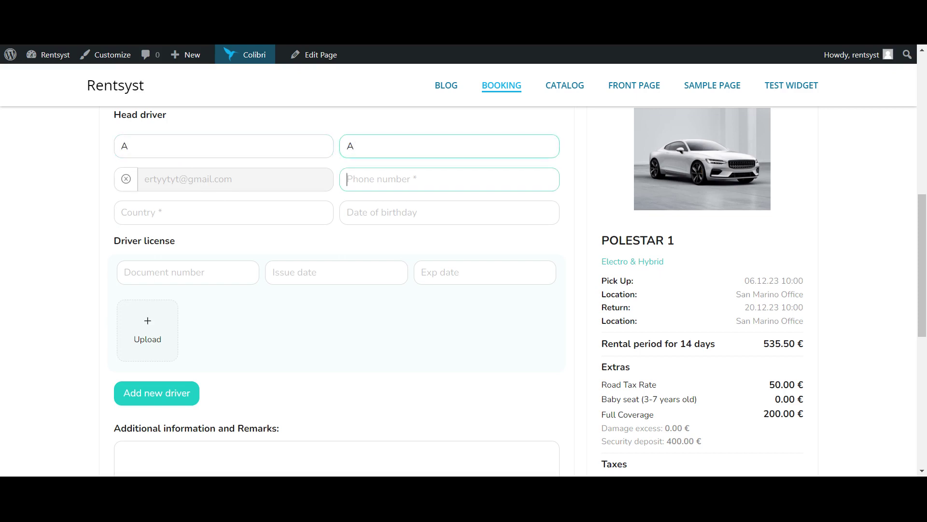
text(+12357641)
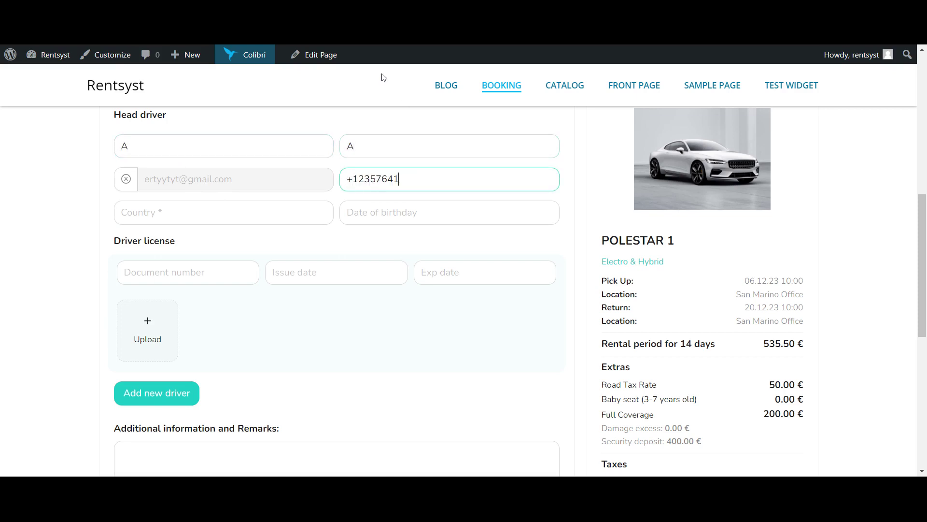
click(179, 213)
click(365, 215)
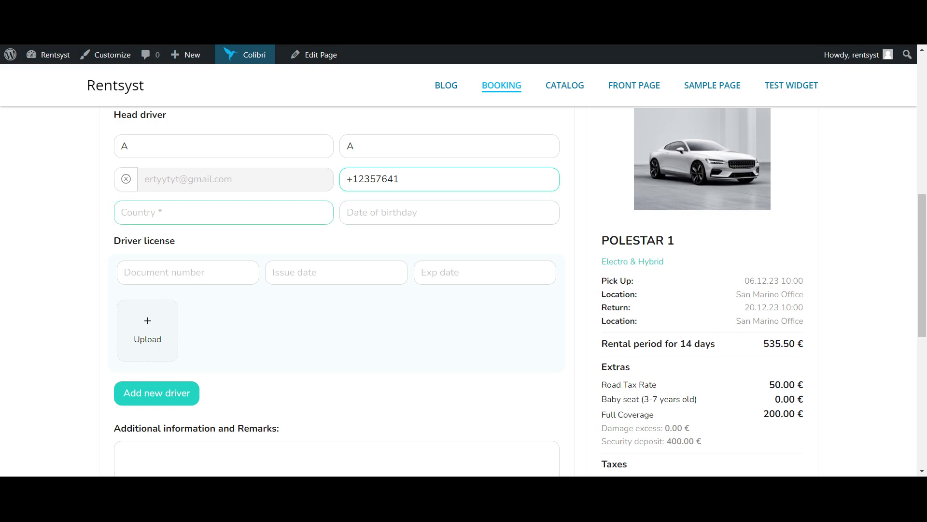
click(381, 214)
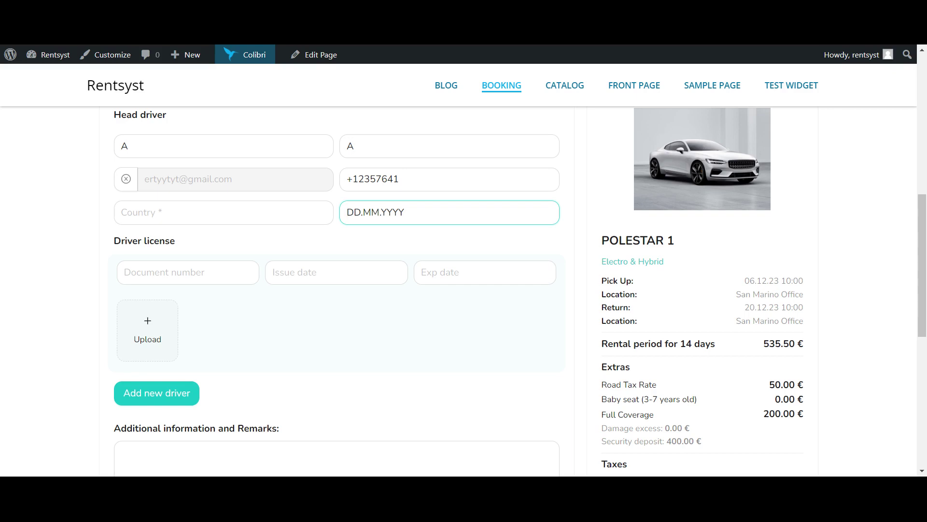
text(11.)
text(1)
text(1.1)
text(9)
text(95)
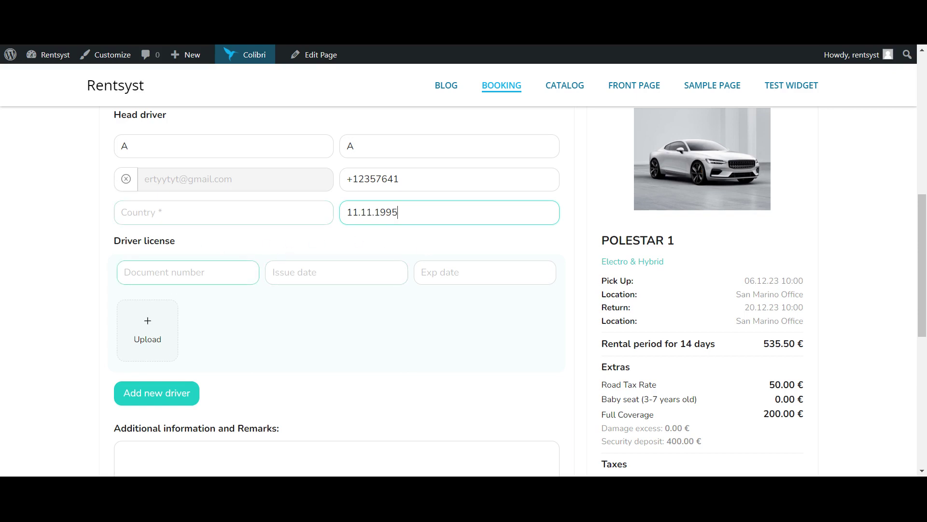
Step: Enter licence number qwerty, issued 11.10.2020, expiring 11.10.2030
click(227, 268)
text(qwert)
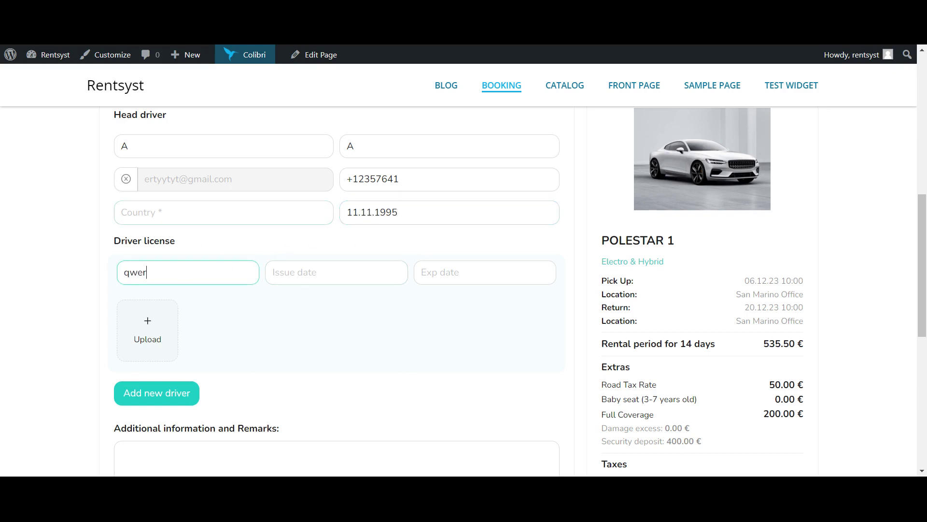
text(y)
key(Tab)
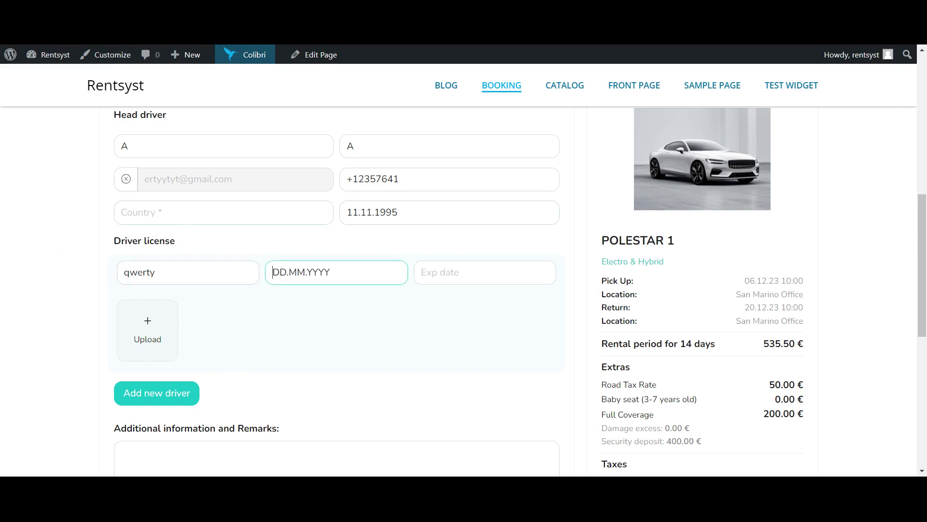
text(11.10.)
text(2020)
key(Tab)
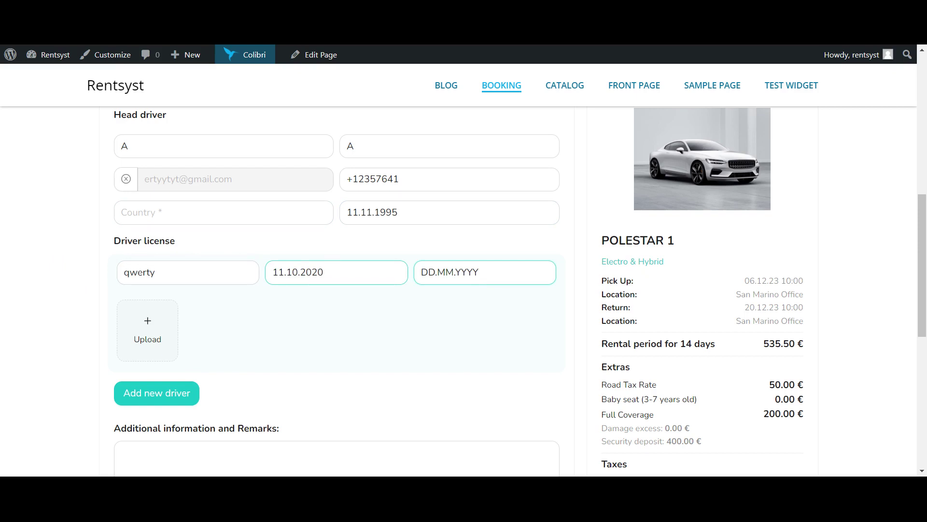
text(1)
text(1.10.202)
key(BackSpace)
text(30)
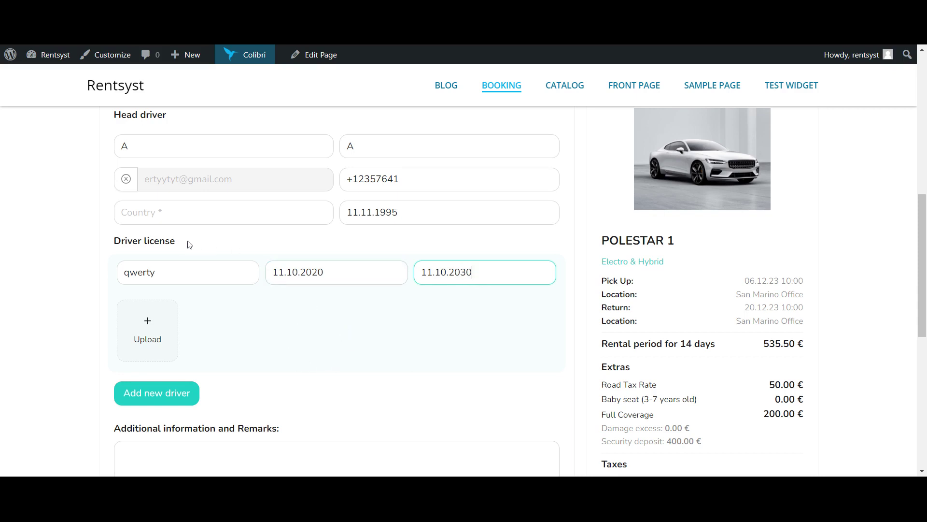
drag(190, 244, 112, 242)
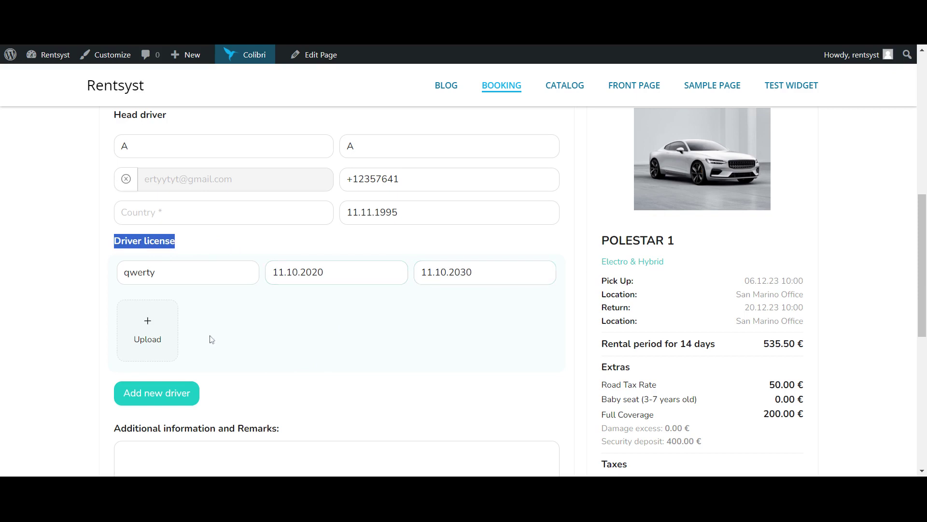
Step: Upload the four licence and passport images, then scroll down to Coupon and Payment
click(144, 331)
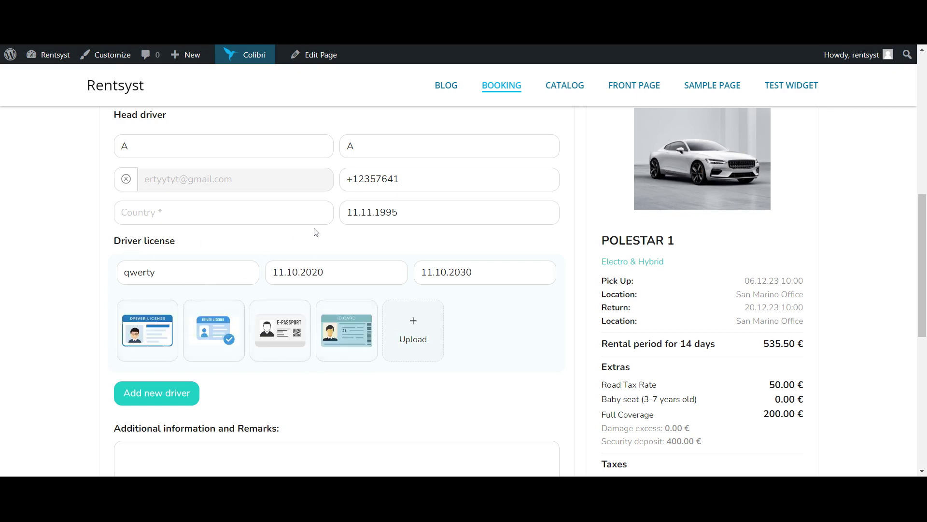
mouse_move(214, 330)
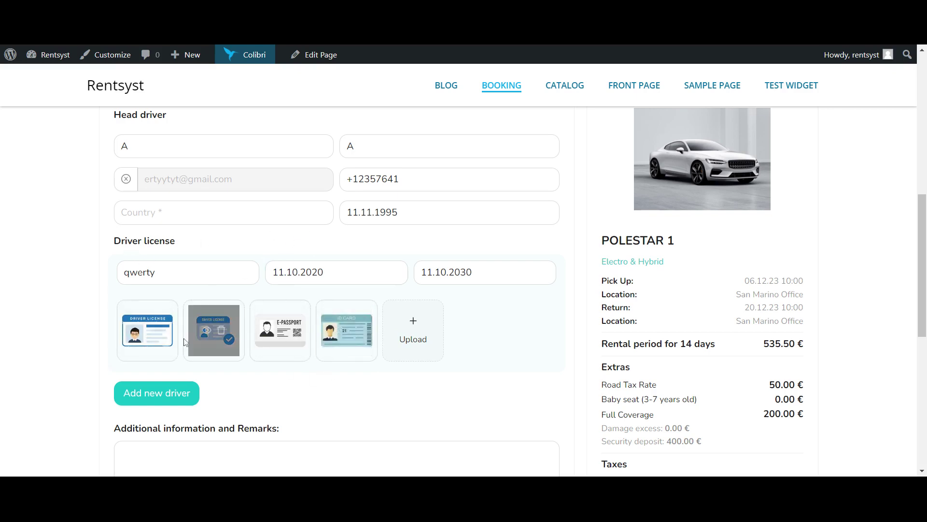
scroll(420, 323, down, 1)
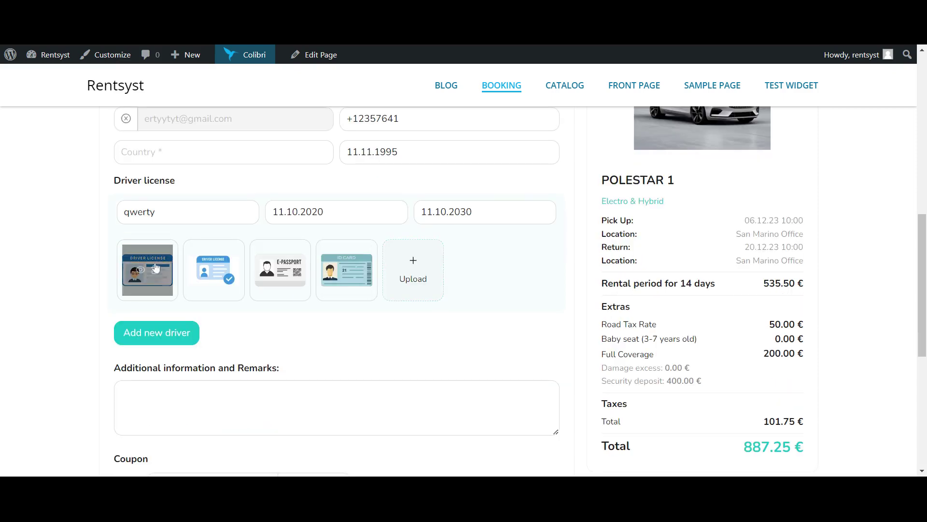
scroll(201, 297, up, 2)
scroll(201, 297, down, 2)
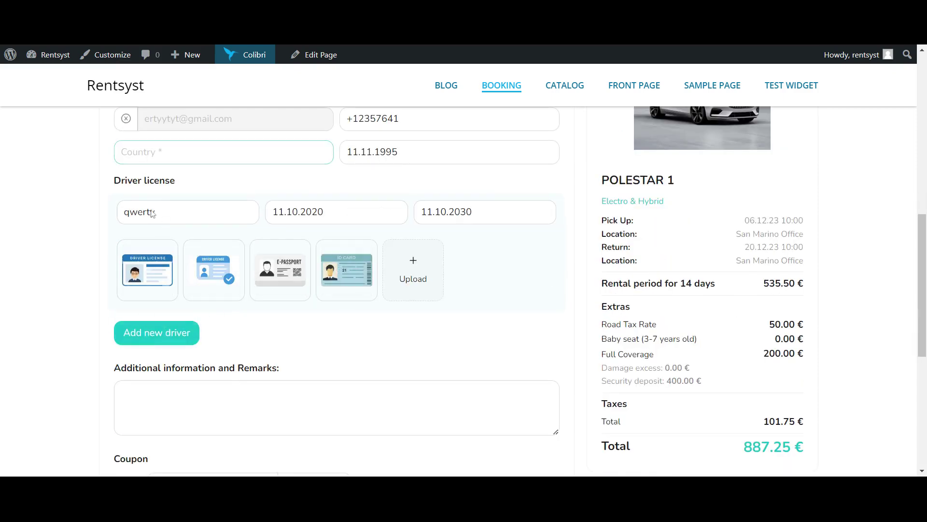
scroll(153, 214, down, 3)
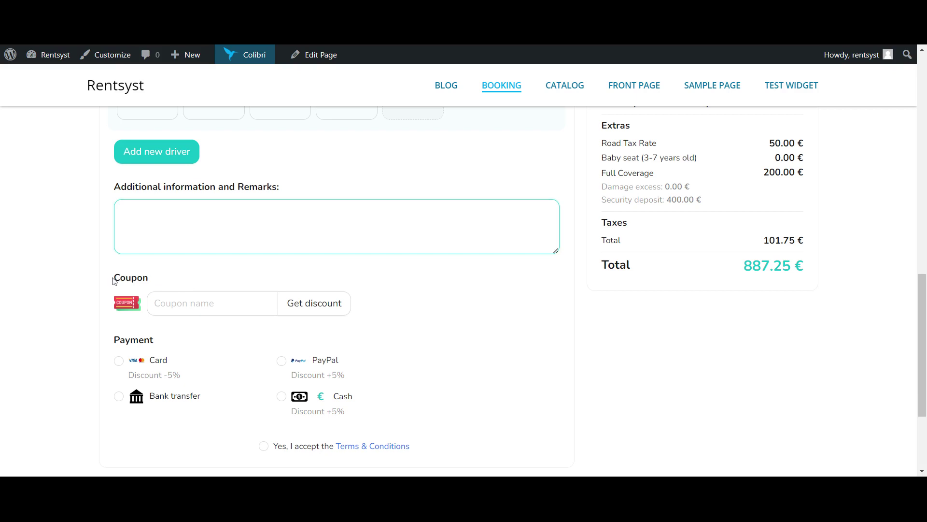
Step: Select Card payment and tick 'Yes, I accept the Terms & Conditions'
drag(114, 279, 161, 282)
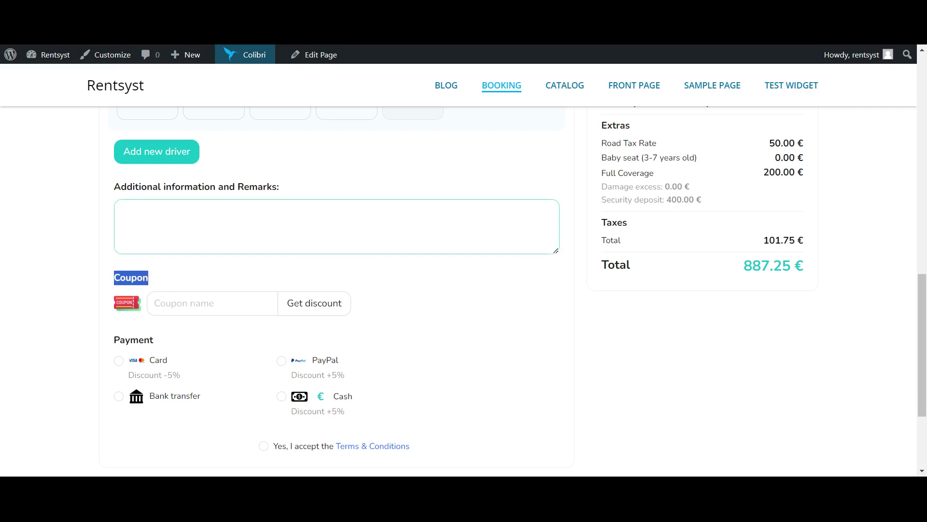
scroll(161, 297, down, 2)
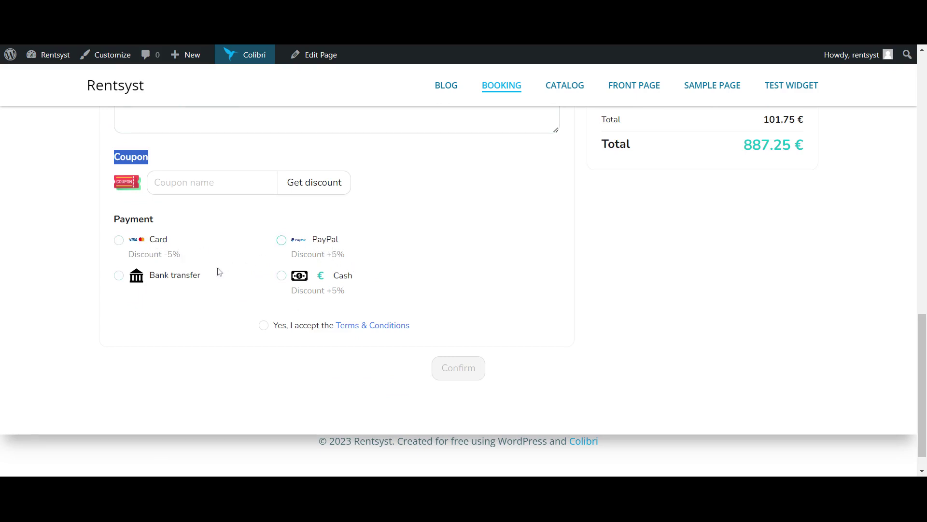
click(119, 240)
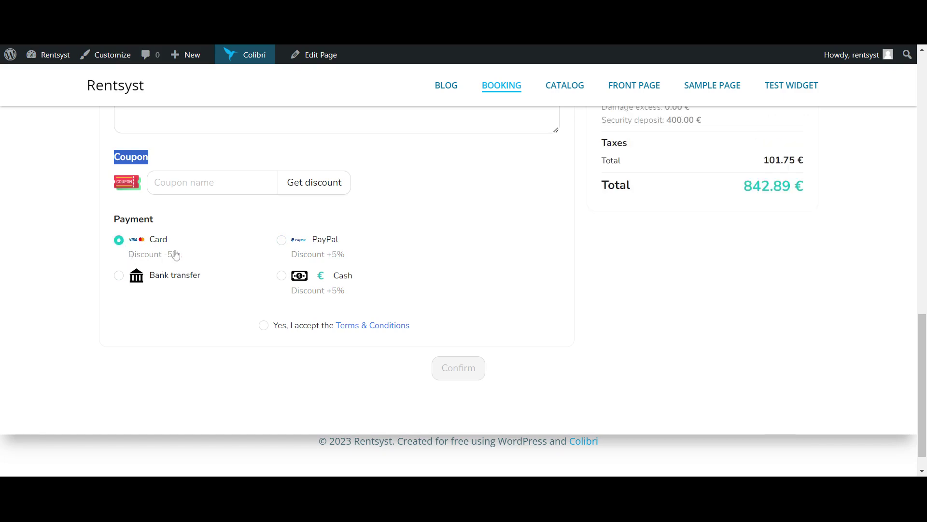
click(264, 327)
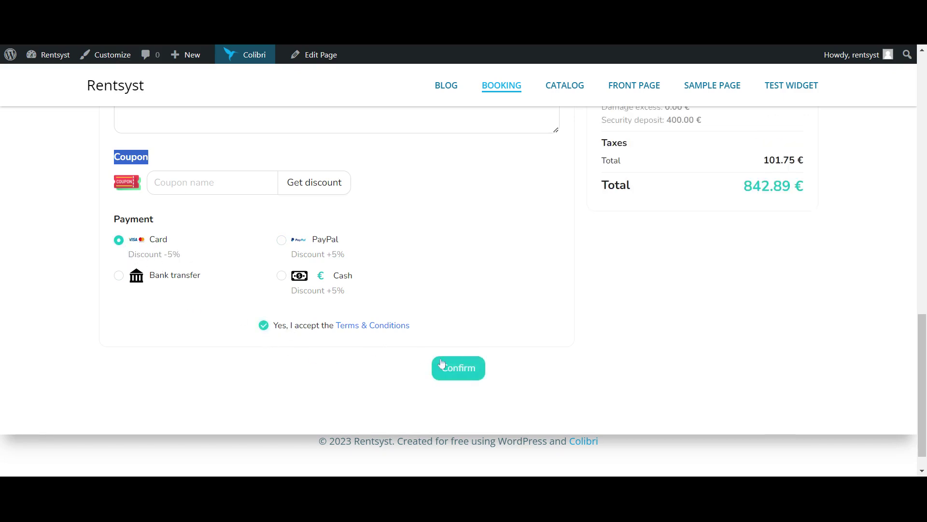
scroll(251, 304, up, 8)
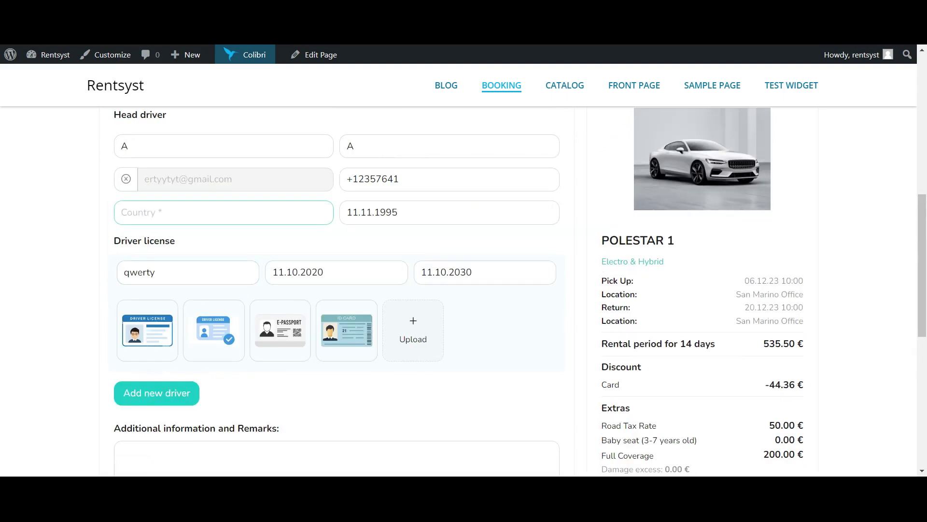
scroll(415, 328, down, 3)
scroll(415, 329, down, 5)
Step: Fix the flagged Country field by entering USA, then confirm the order again
click(440, 338)
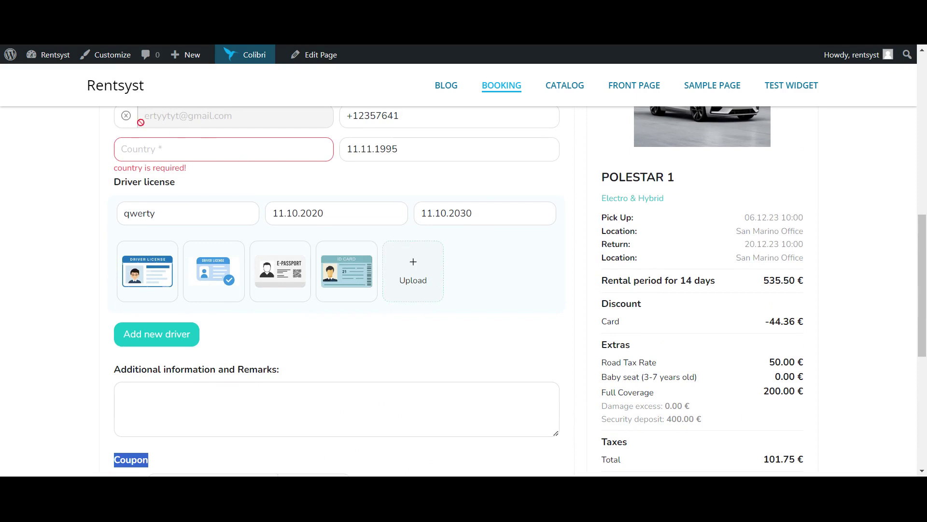
scroll(265, 199, up, 1)
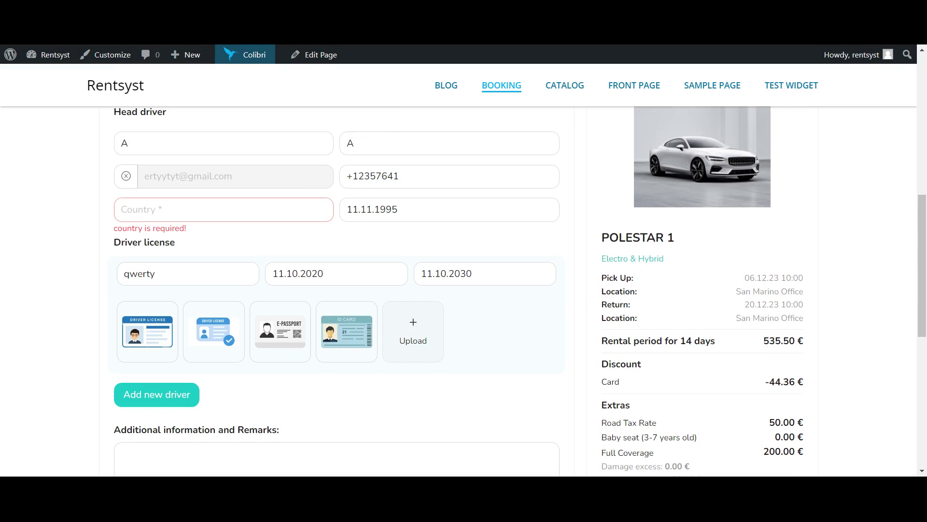
key(Tab)
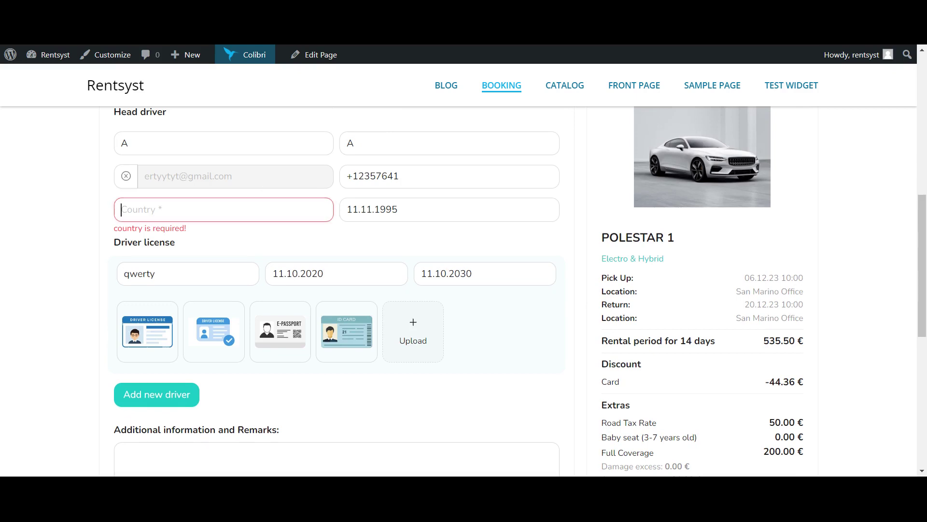
text(USA)
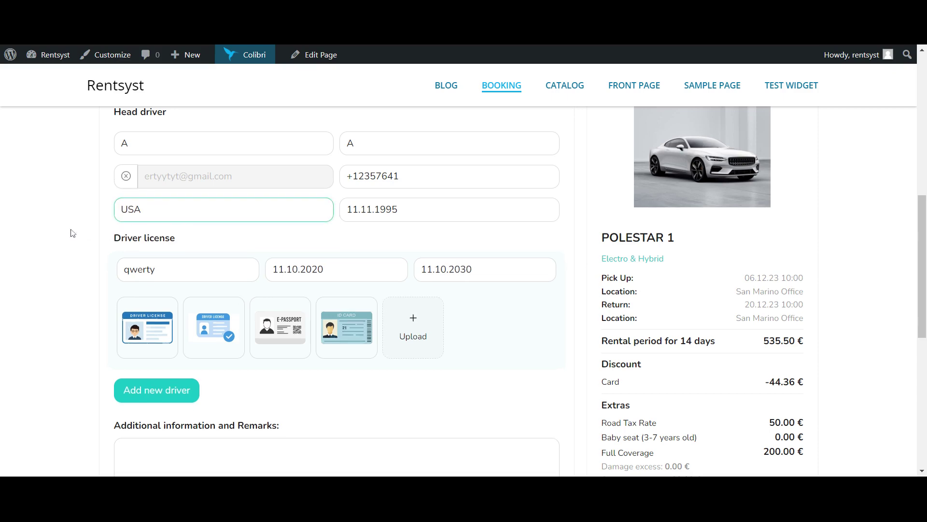
click(71, 233)
scroll(318, 241, down, 6)
click(440, 366)
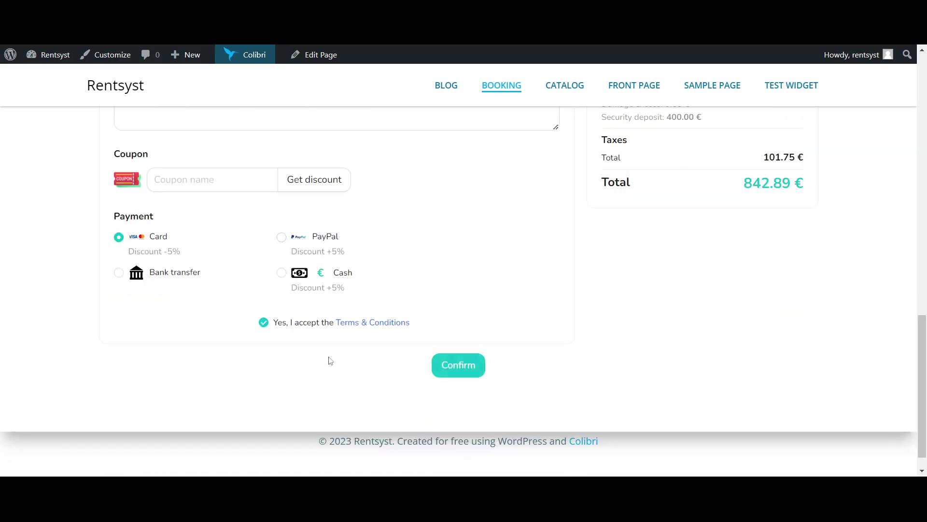
scroll(319, 356, down, 10)
Step: Switch payment to Cash and submit the Polestar 1 booking
click(281, 273)
click(438, 372)
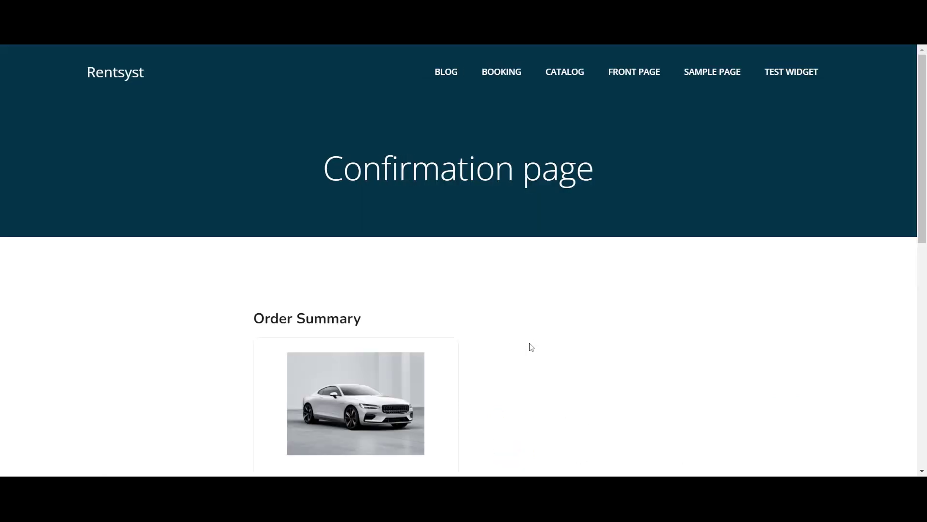
scroll(509, 200, down, 3)
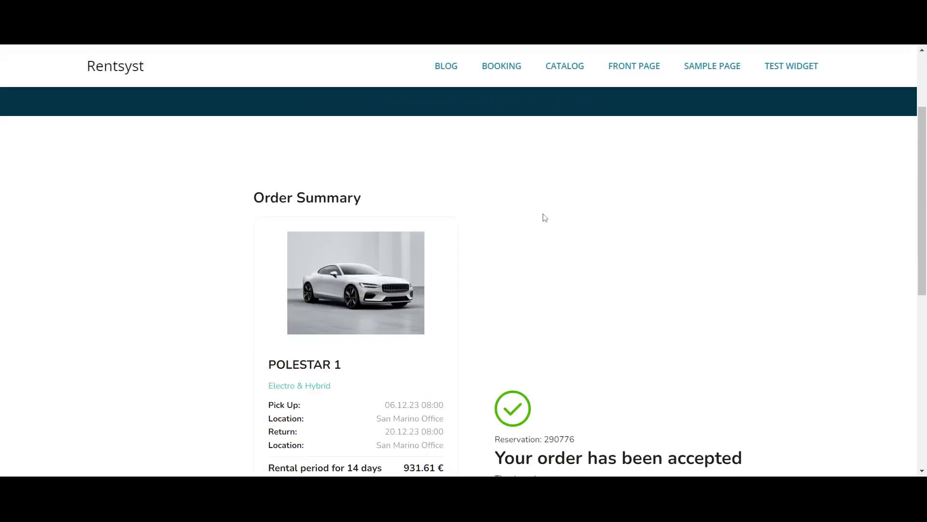
scroll(435, 203, up, 3)
drag(312, 177, 638, 184)
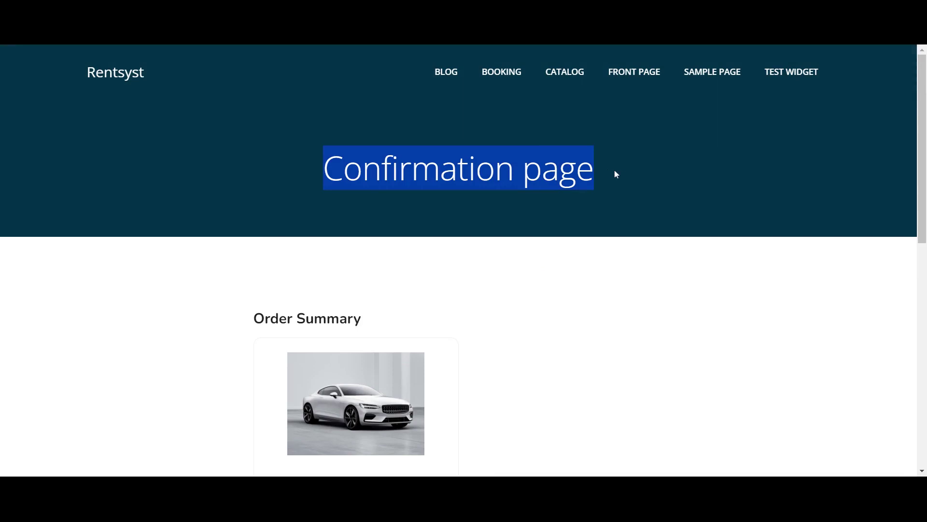
scroll(615, 167, down, 3)
scroll(623, 174, down, 2)
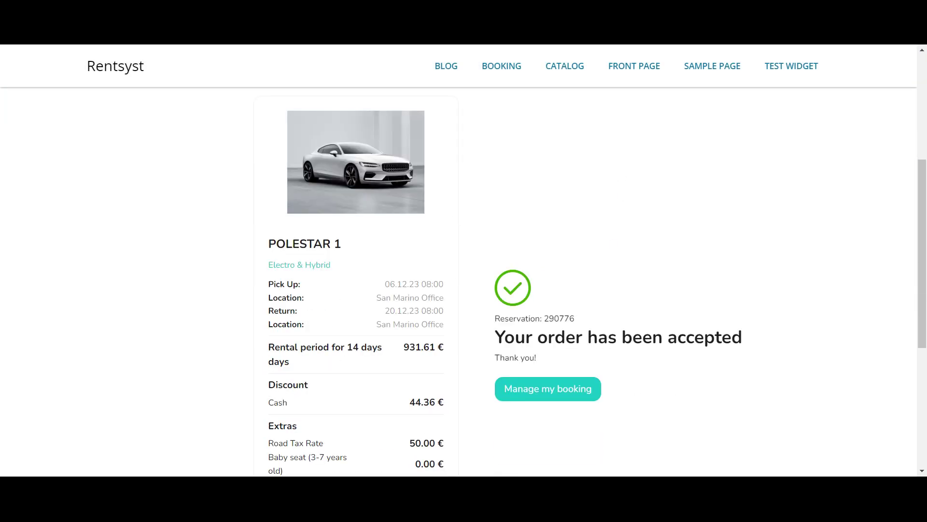
drag(496, 337, 742, 337)
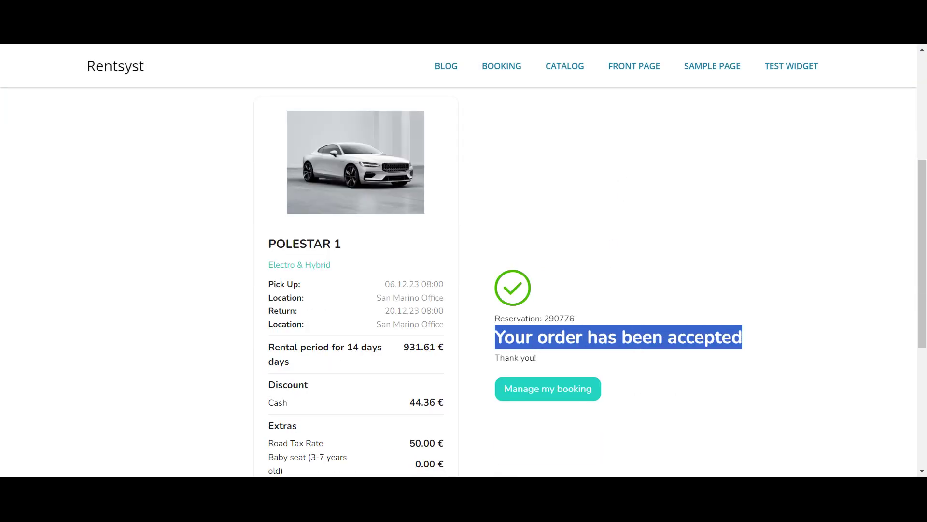
scroll(648, 315, up, 6)
scroll(638, 300, down, 4)
click(638, 299)
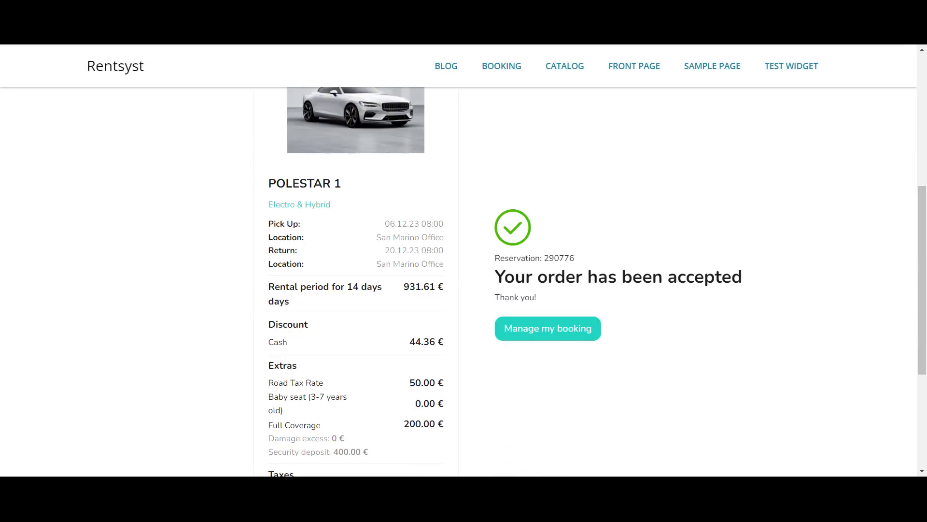
drag(495, 277, 743, 278)
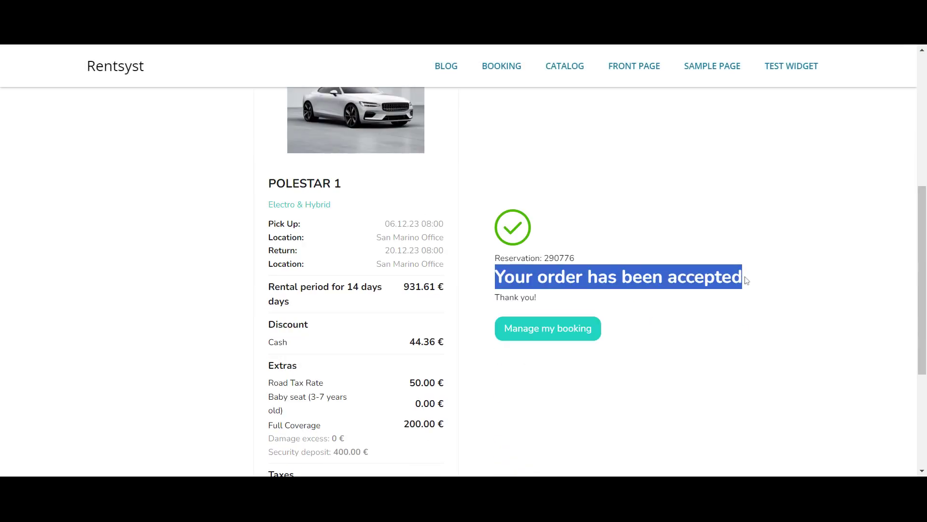